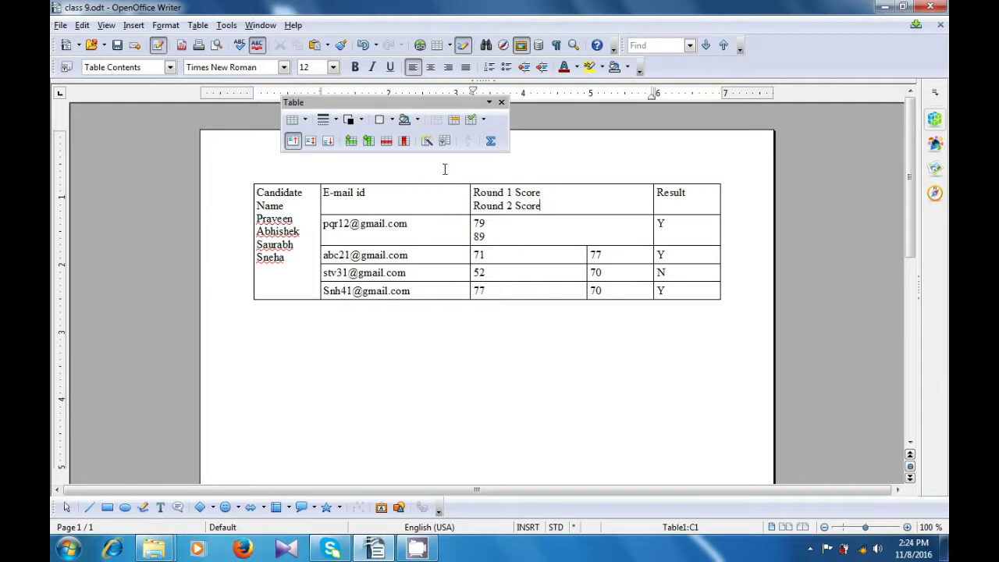
Split the merged header cell holding Round 1 Score and Round 2 Score vertically into 2 cells
left_click(197, 28)
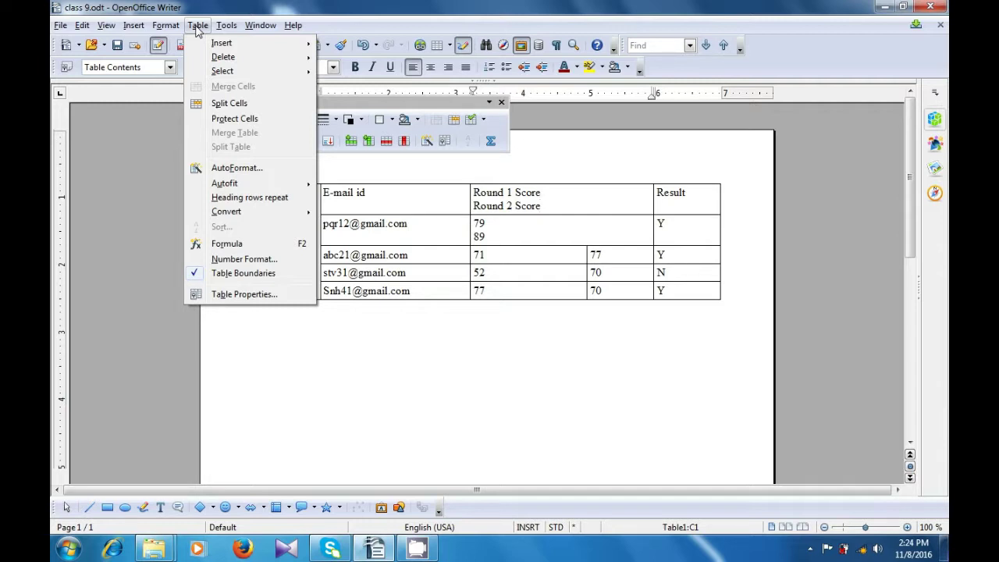
left_click(219, 104)
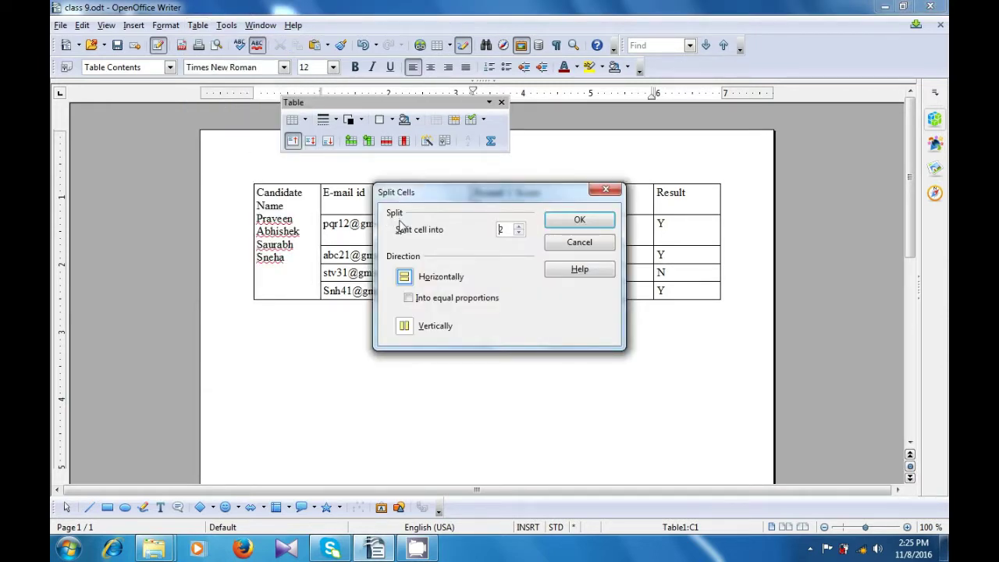
left_click(519, 226)
left_click(519, 234)
left_click(411, 301)
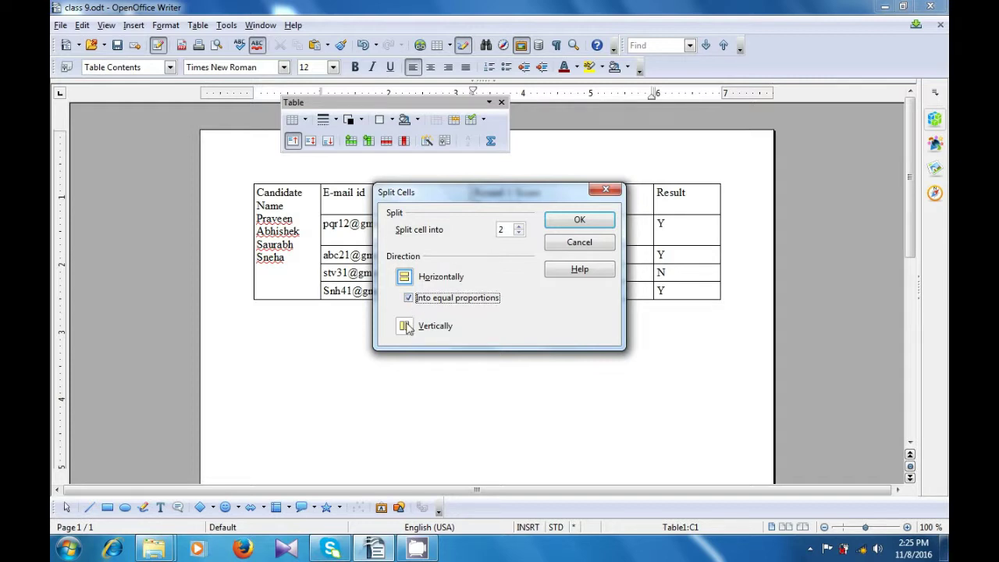
left_click(405, 327)
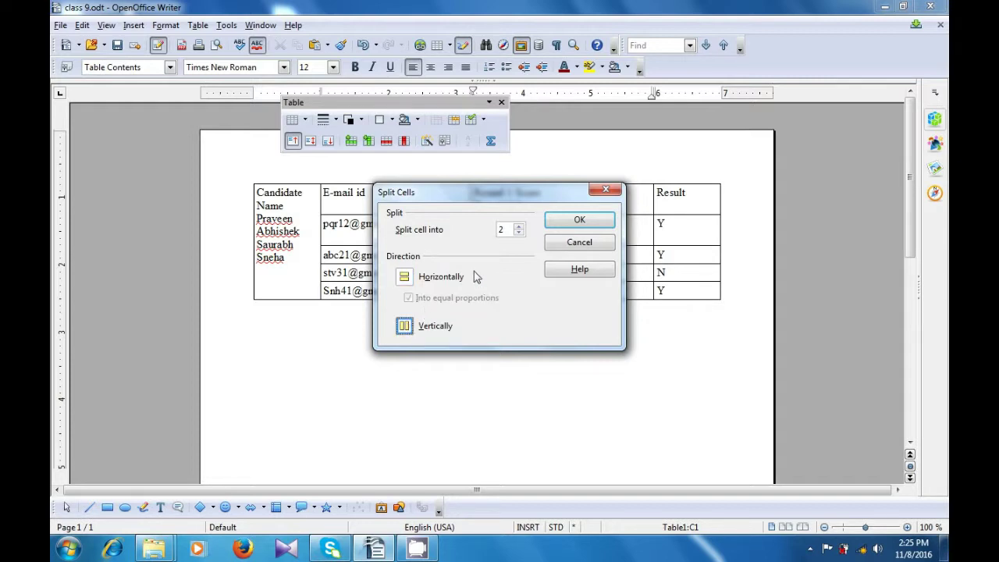
left_click(578, 221)
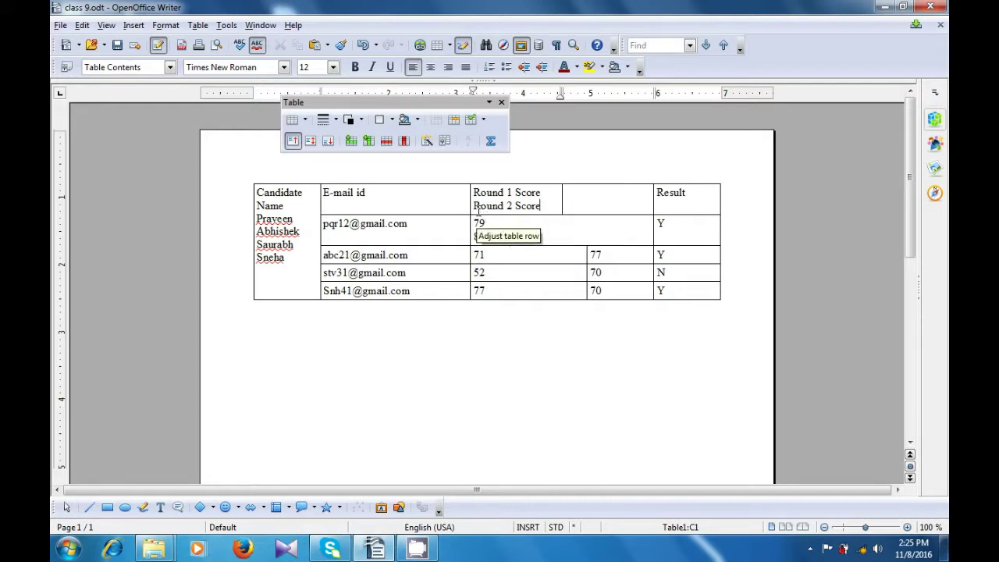
Move the "Round 2 Score" text into the empty header cell beside Round 1 Score
left_click_drag(473, 206, 537, 207)
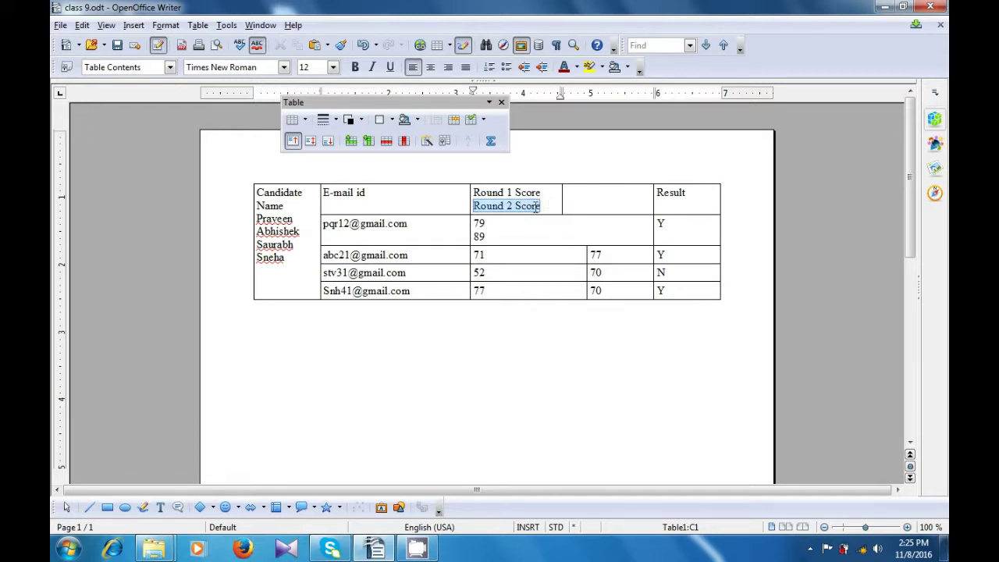
right_click(537, 206)
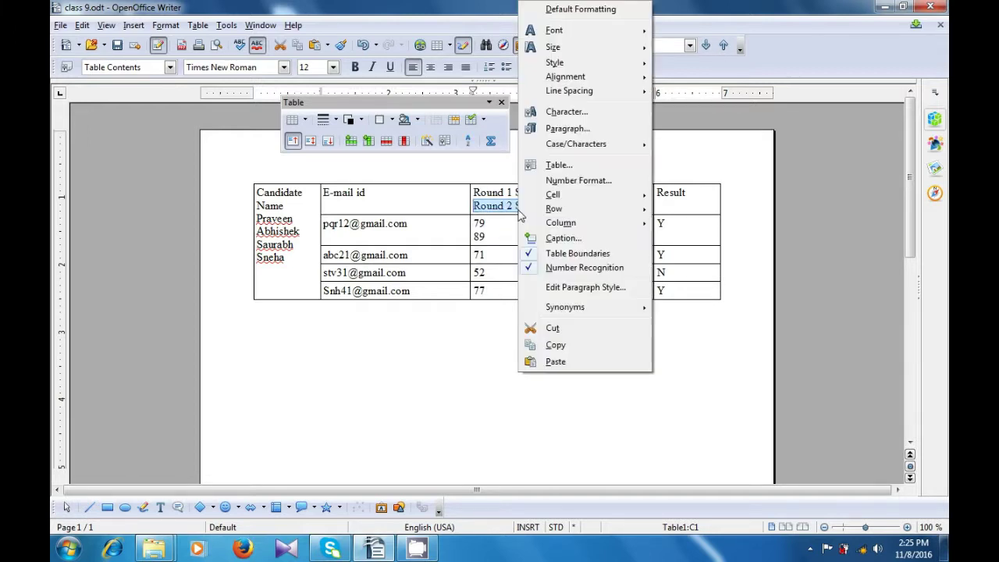
left_click(554, 328)
right_click(585, 198)
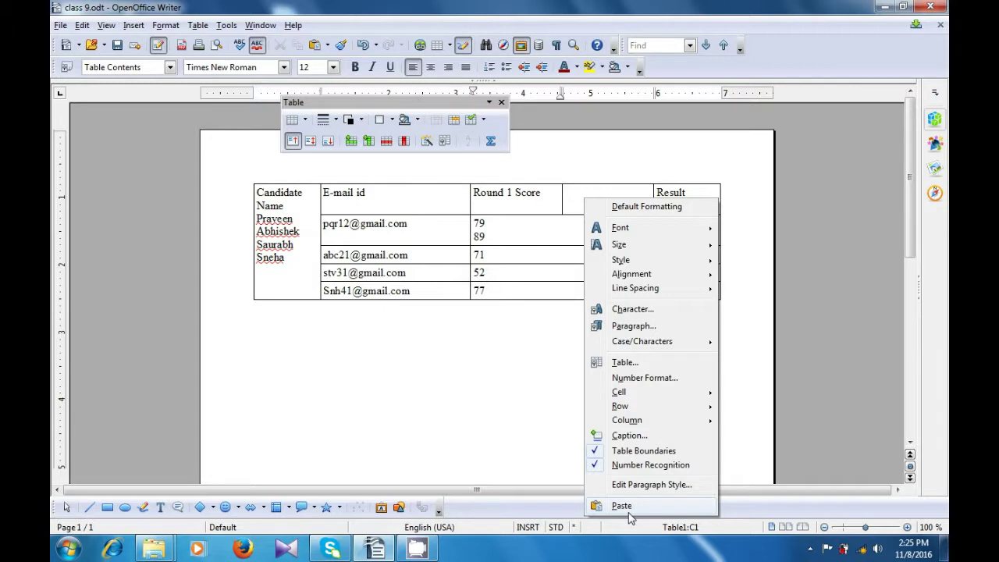
left_click(628, 512)
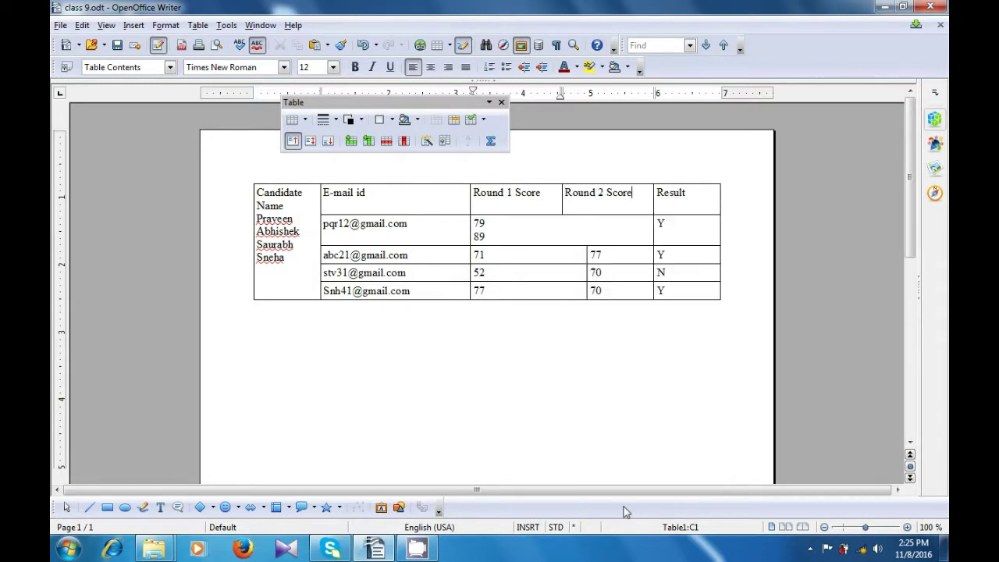
left_click(539, 372)
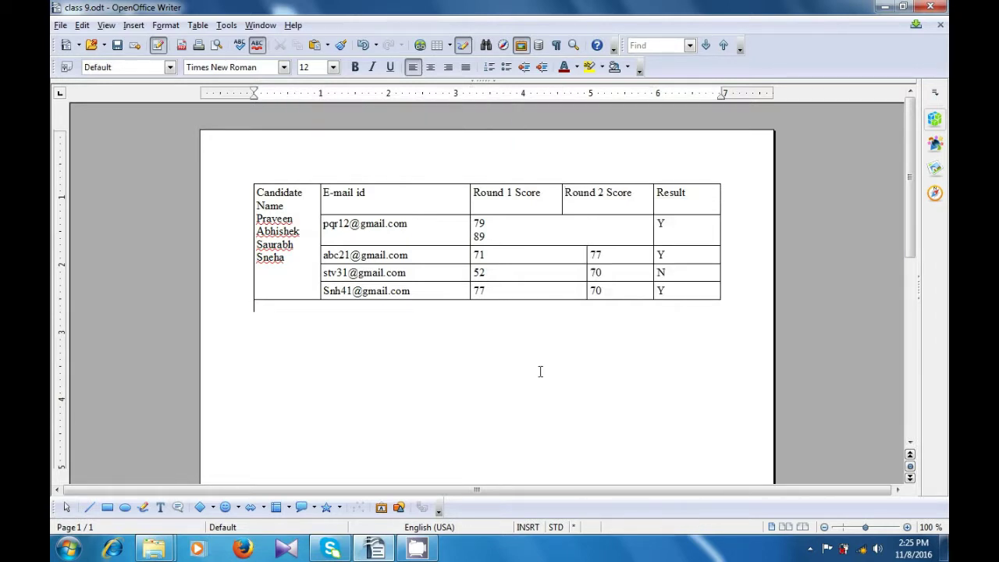
Split the cell containing 79 and 89 vertically into 2 cells
left_click(516, 228)
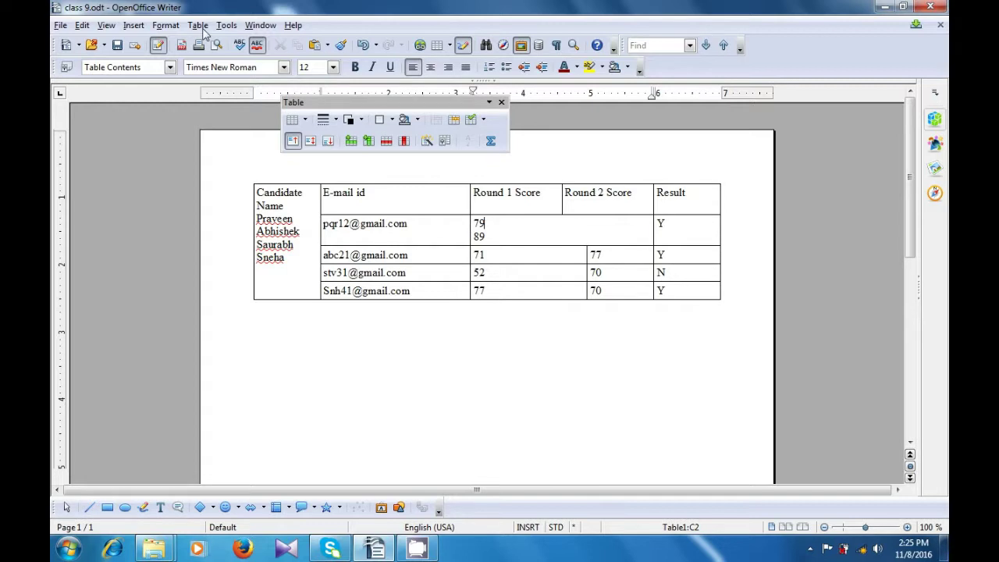
left_click(199, 26)
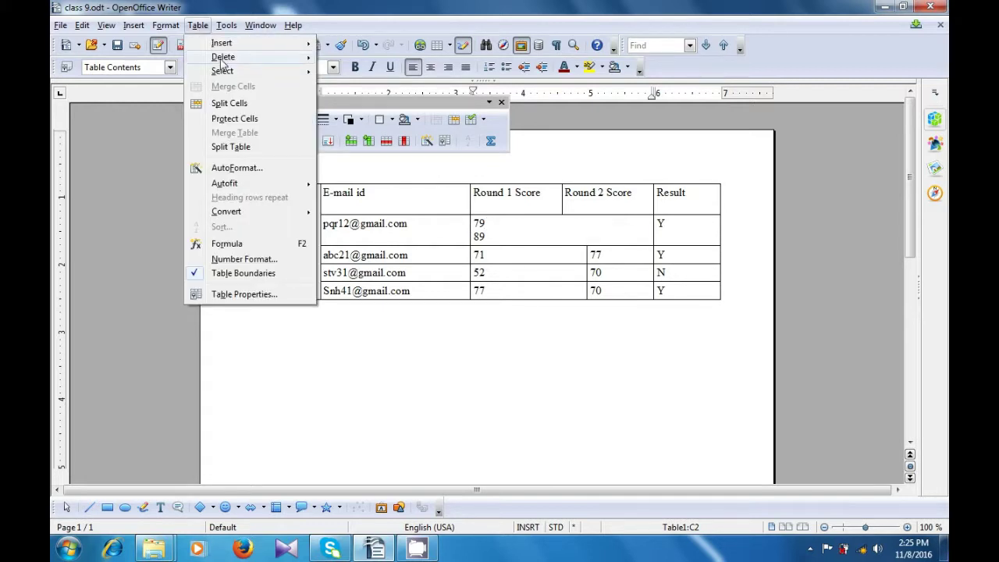
left_click(228, 103)
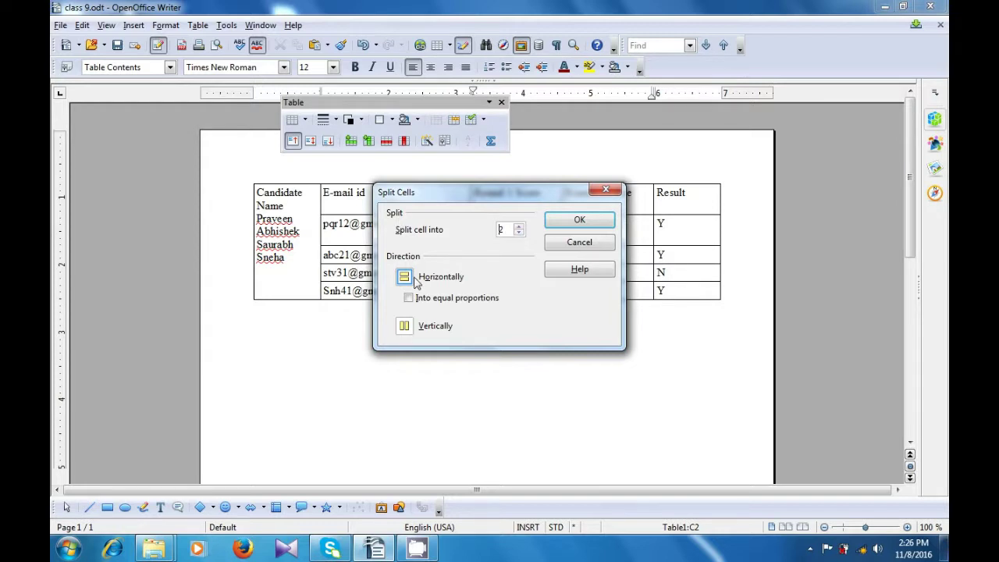
left_click(404, 328)
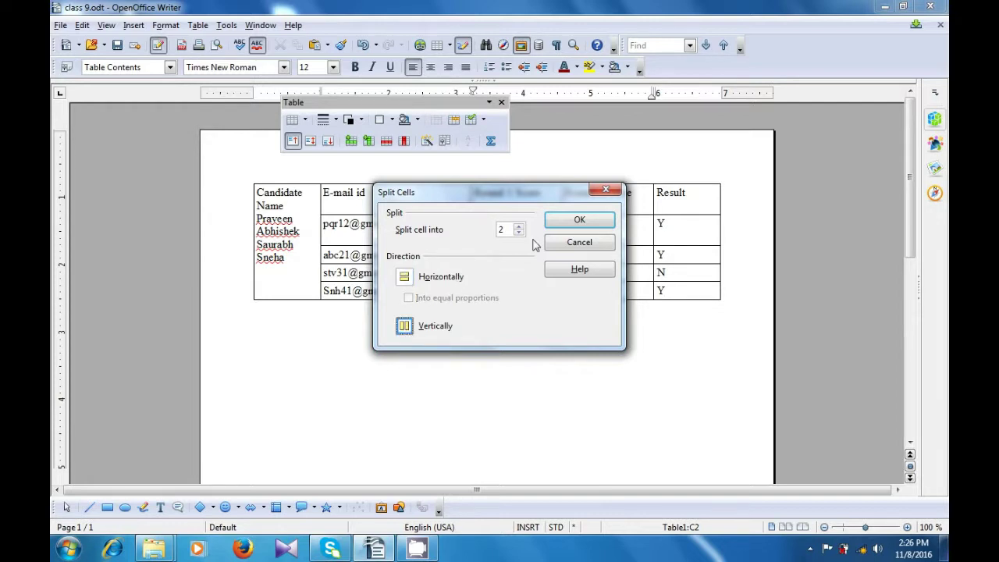
left_click(578, 222)
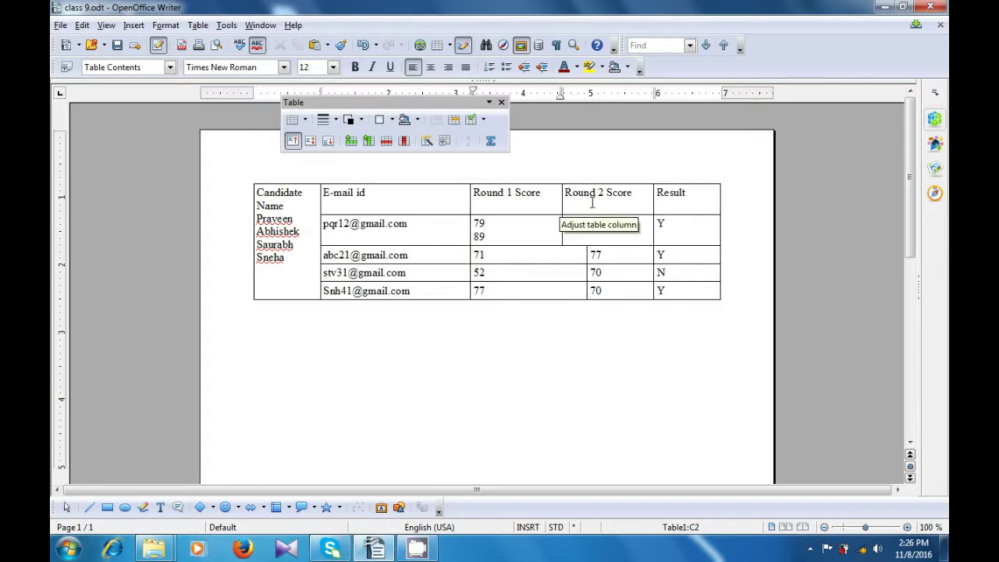
Move the value 89 into the empty cell under Round 2 Score
double_click(479, 236)
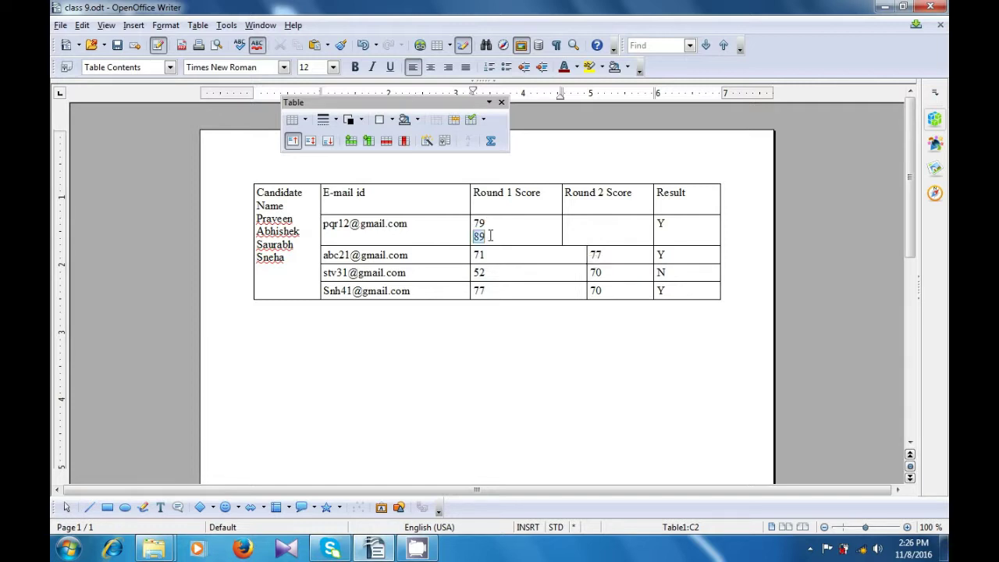
key("ctrl+x")
left_click(597, 237)
key("ctrl+v")
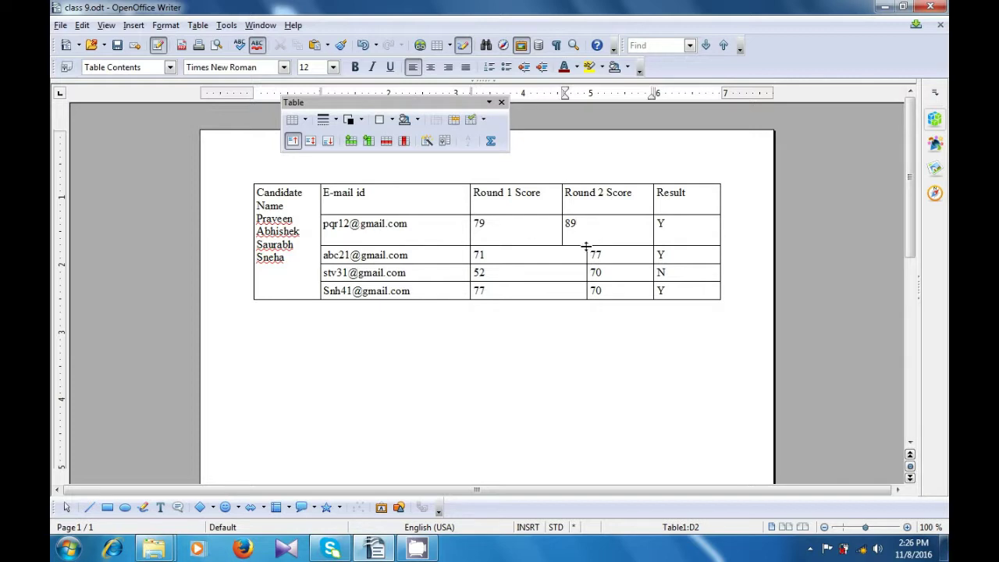
left_click(573, 311)
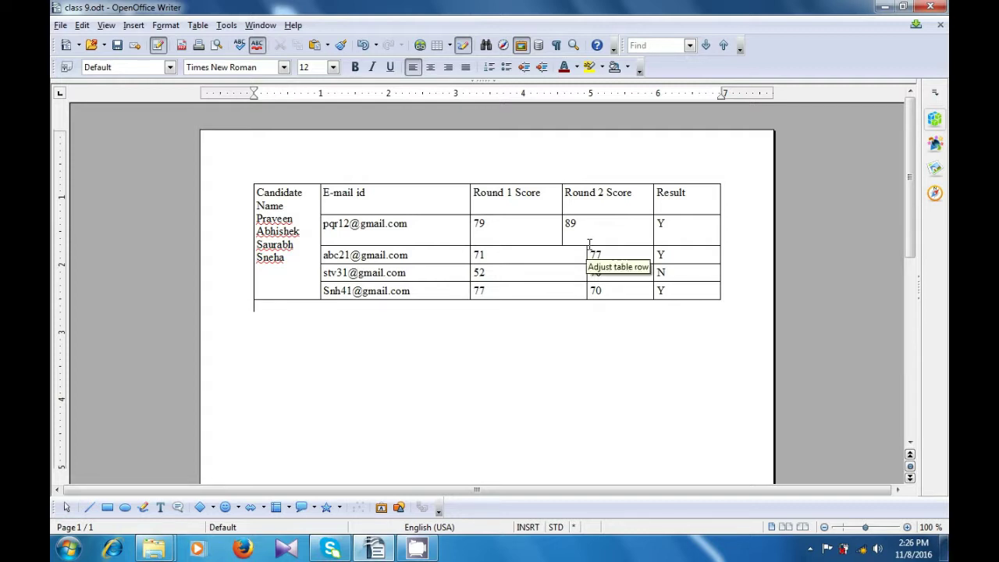
Undo the splits, text moves and earlier merges of the score cells in the first two rows
key("ctrl+z")
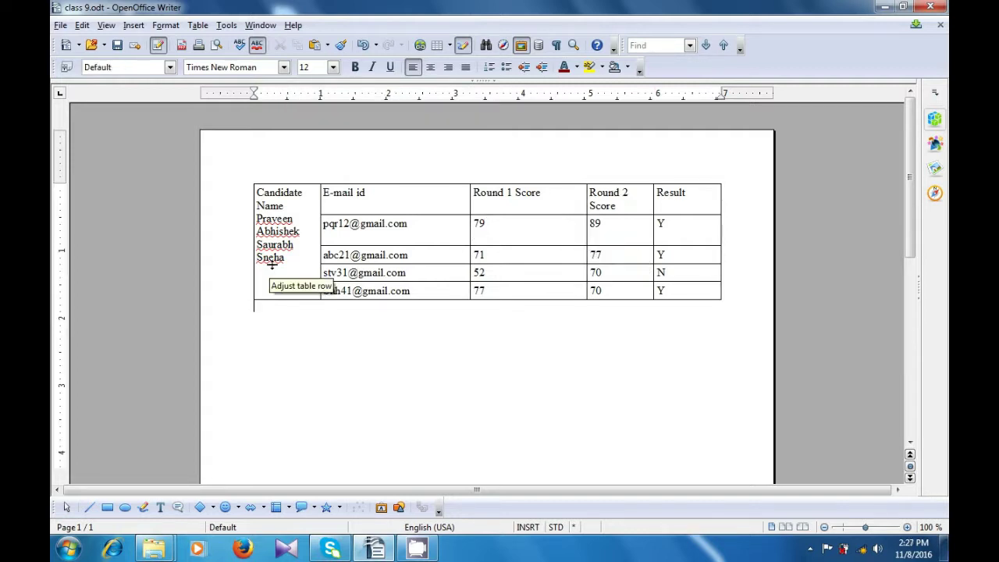
Split the merged Candidate Name cell horizontally into 4 cells
left_click(288, 218)
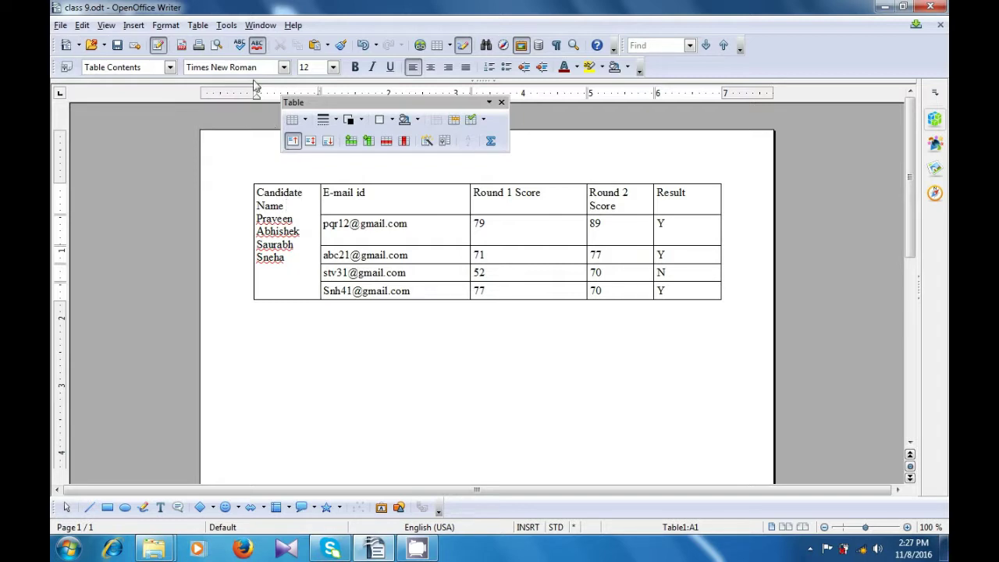
left_click(207, 28)
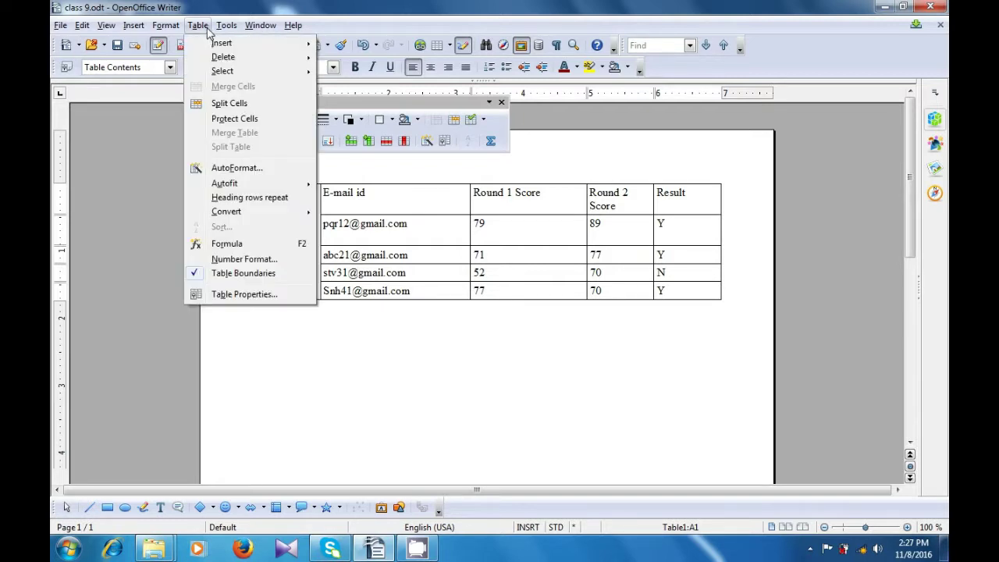
left_click(221, 104)
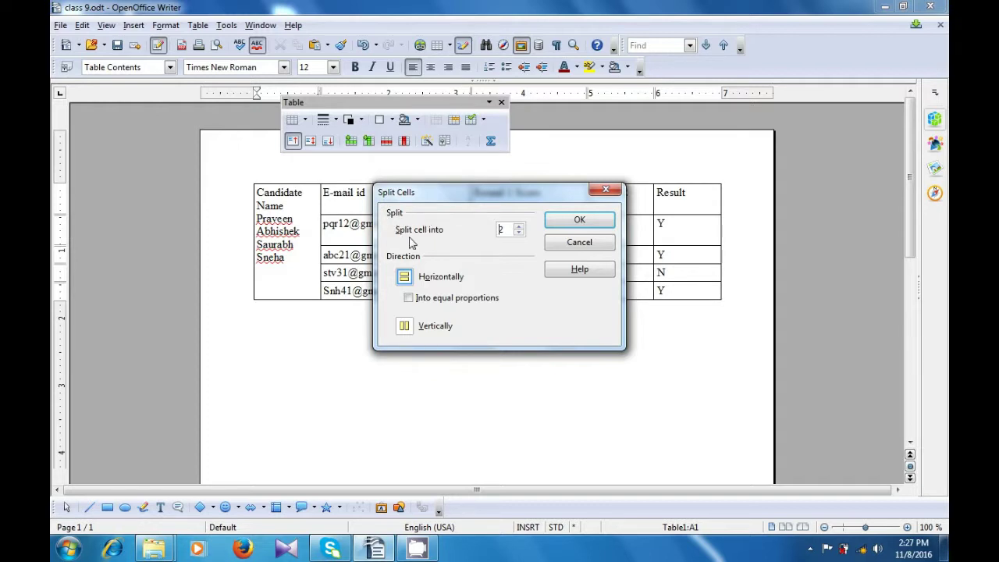
left_click(519, 225)
left_click(519, 225)
left_click(519, 233)
left_click(405, 281)
left_click(562, 222)
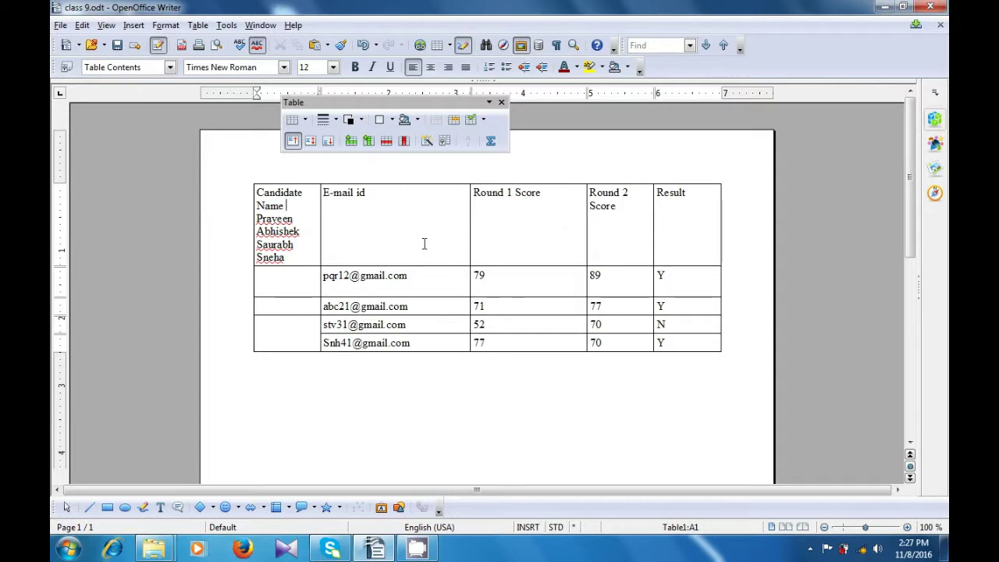
left_click(292, 307)
left_click(289, 334)
Move the first two candidates' names from the Candidate Name header cell into the second and third rows of that column
left_click_drag(256, 219, 292, 220)
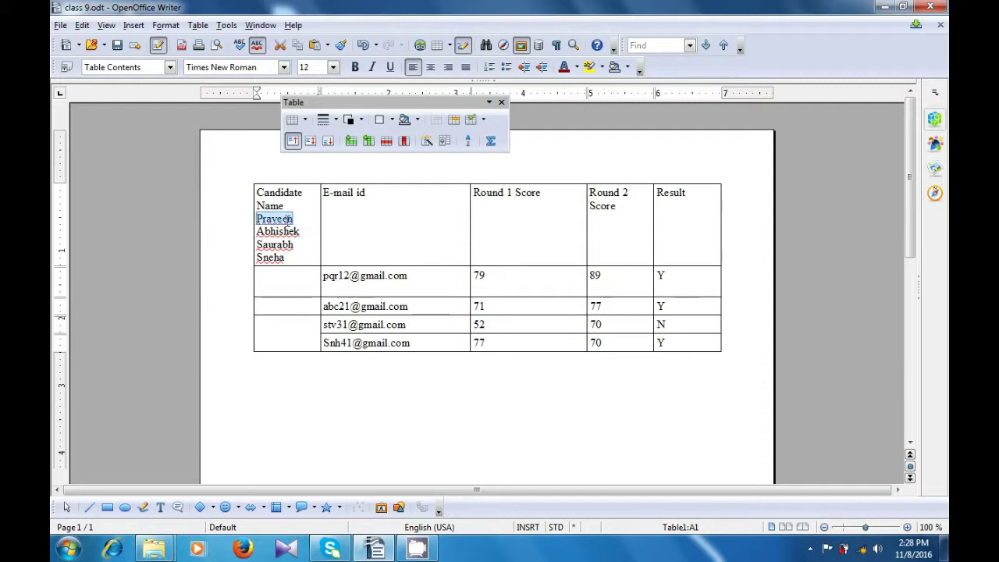
key("ctrl+x")
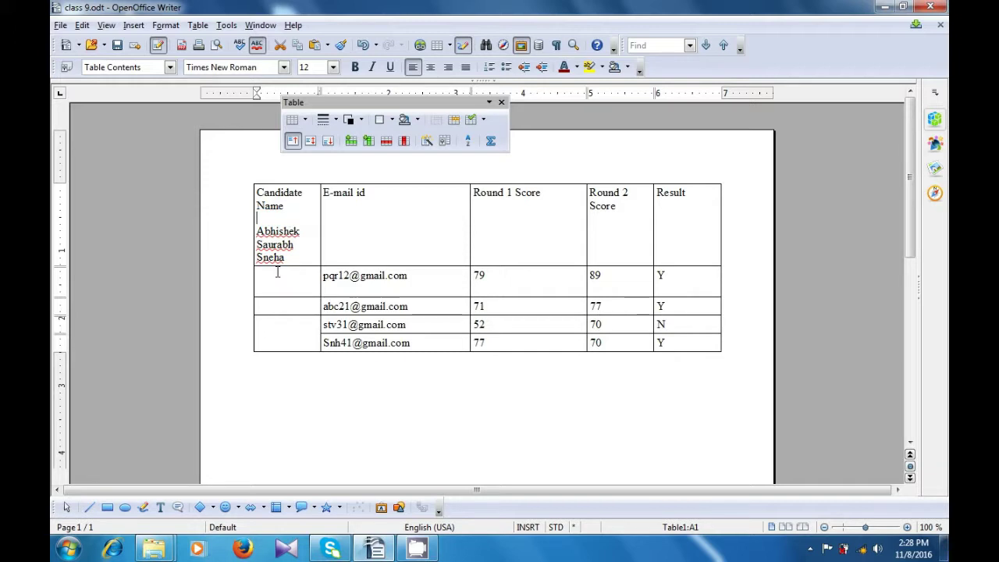
left_click(274, 275)
key("ctrl+v")
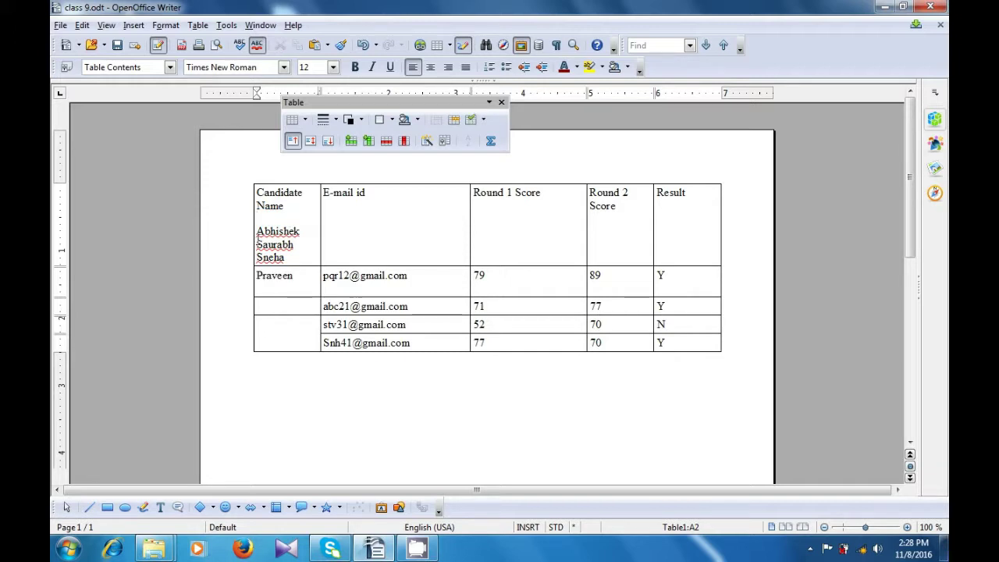
left_click_drag(257, 231, 305, 235)
key("ctrl+x")
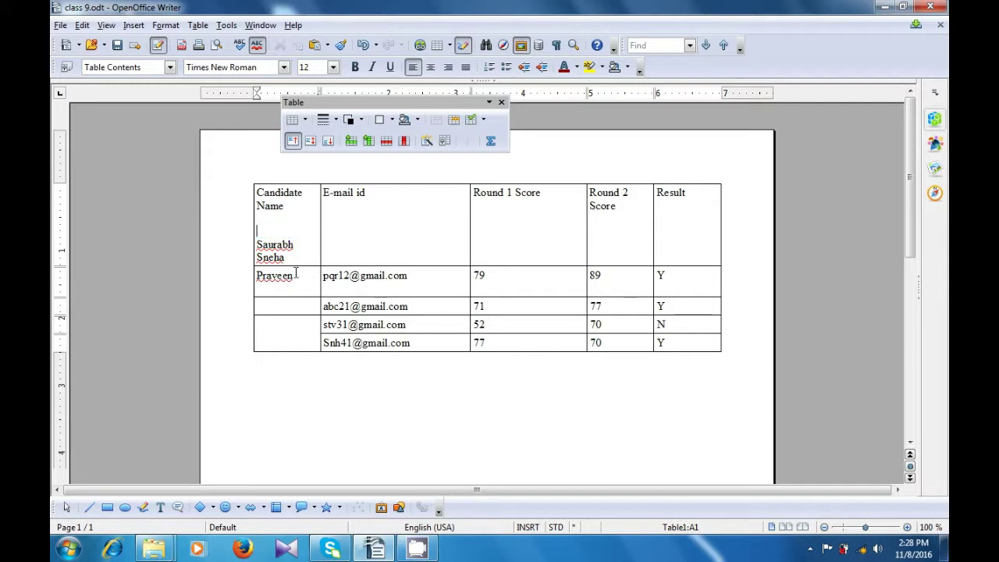
left_click(286, 305)
key("ctrl+v")
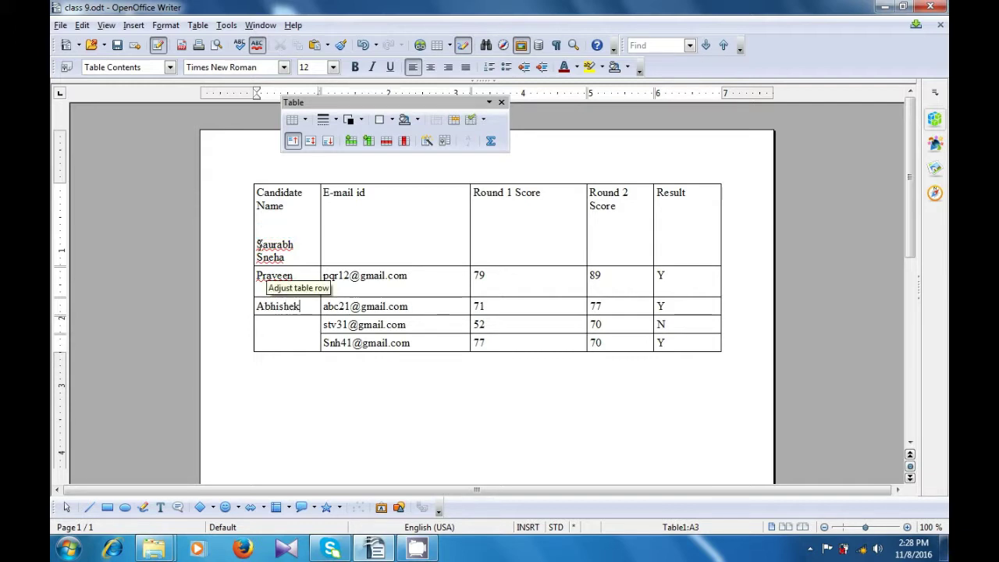
Move the third candidate's name from the header cell into the last cell of the Candidate Name column
left_click_drag(257, 245, 309, 249)
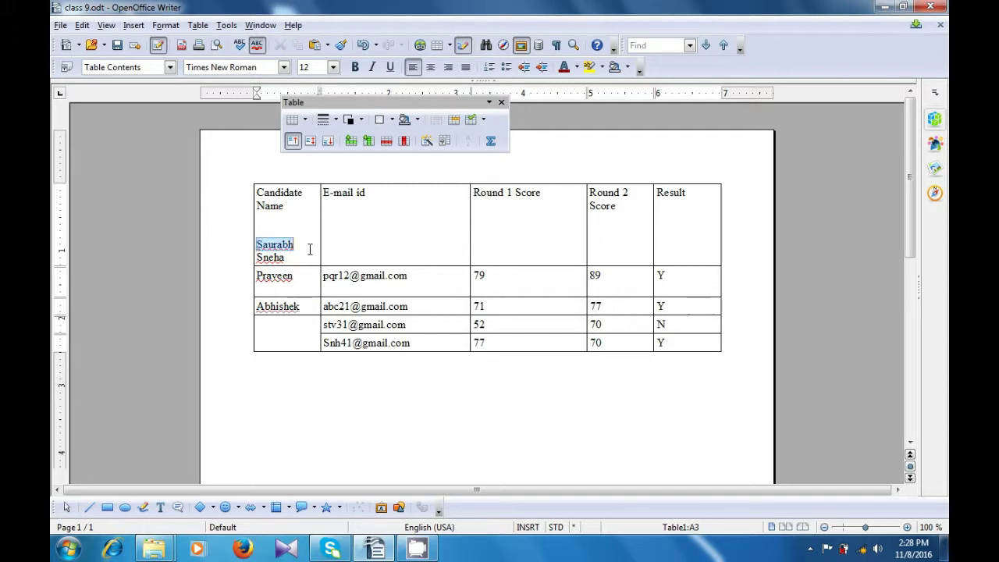
key("ctrl+x")
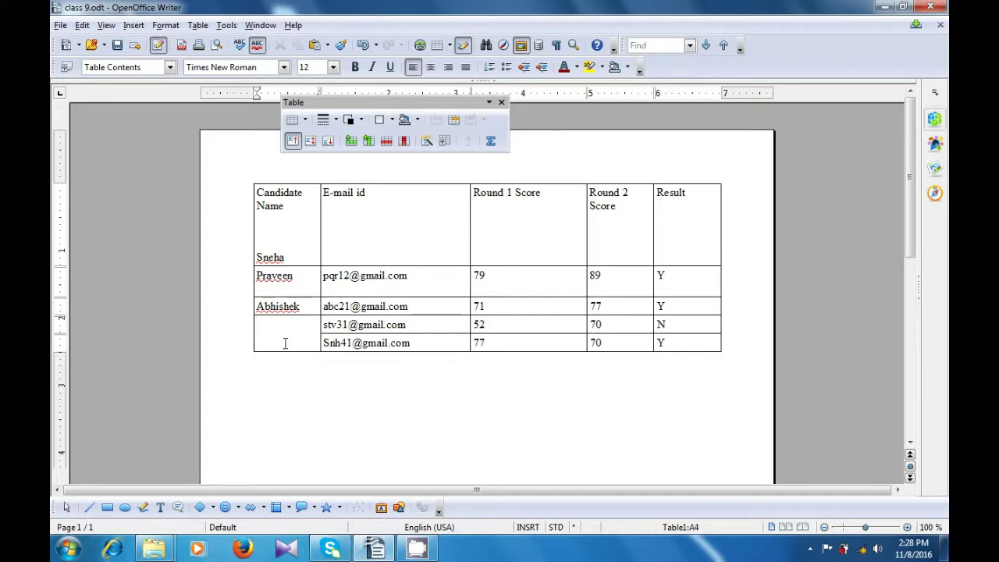
type("Saurabh")
Split the last cell of the Candidate Name column horizontally into 2 cells
left_click(199, 25)
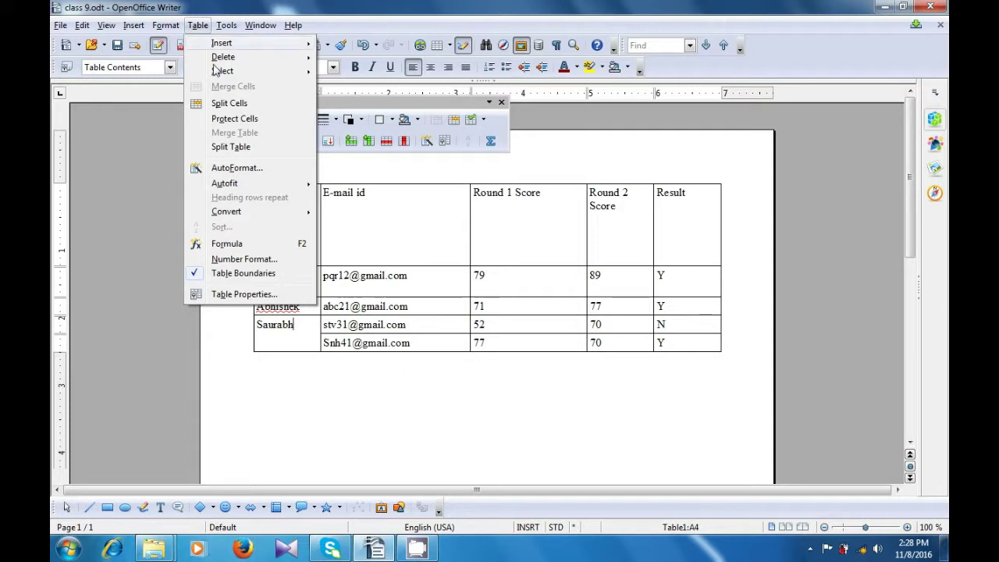
left_click(220, 102)
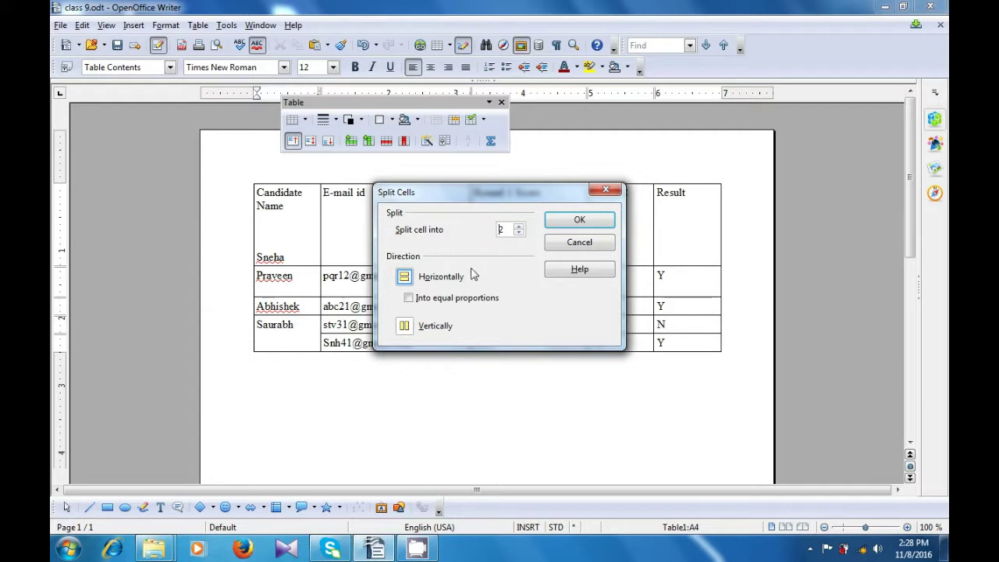
left_click(402, 279)
left_click(565, 222)
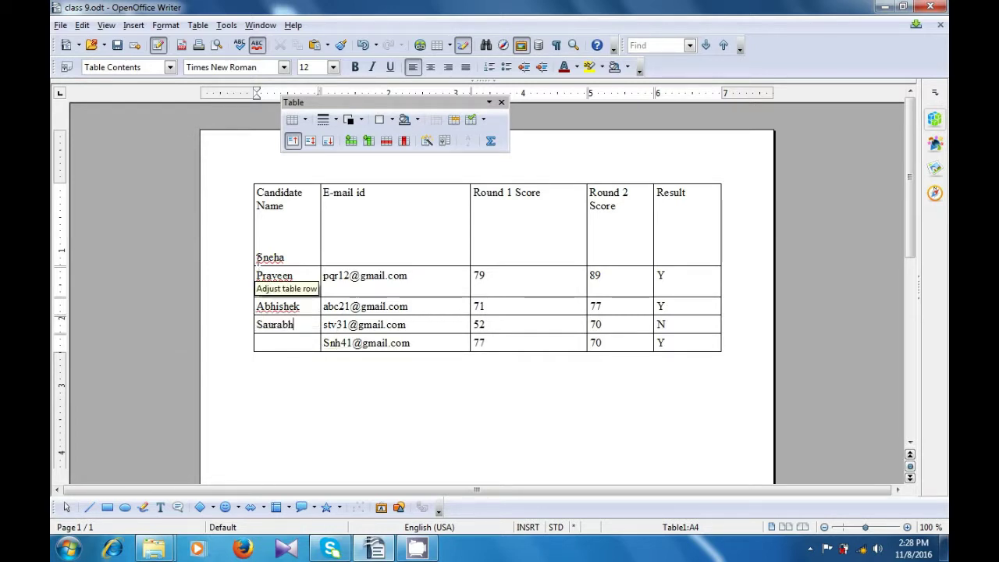
Move the remaining candidate's name from the header cell into the last cell of the Candidate Name column and try to reduce the header row's height
left_click_drag(256, 258, 289, 257)
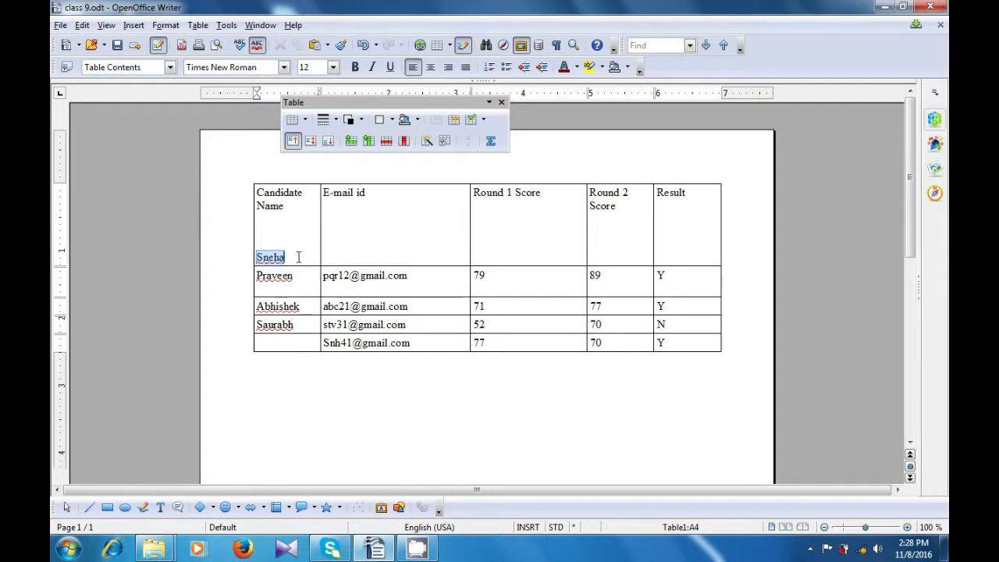
key("Delete")
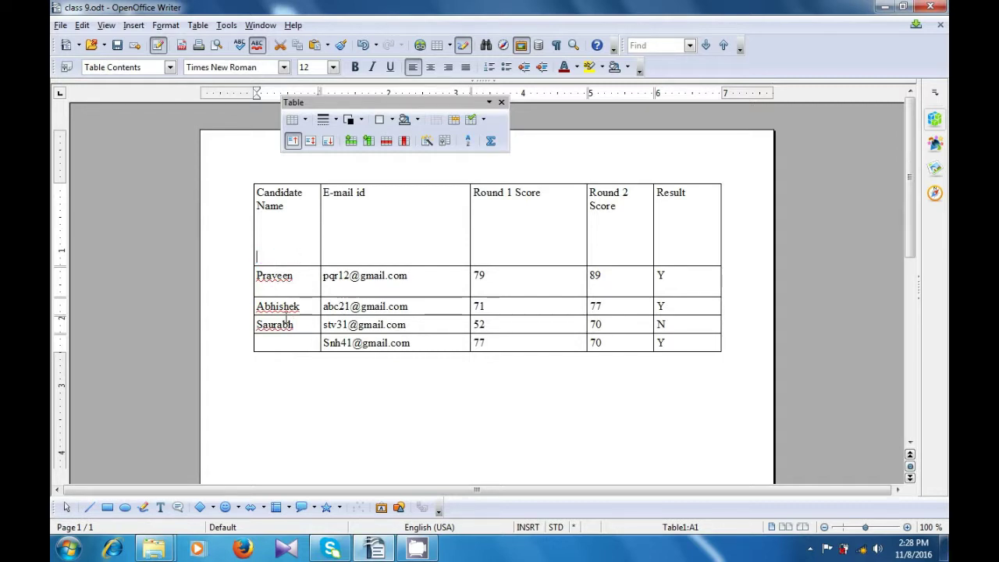
type("Sneha")
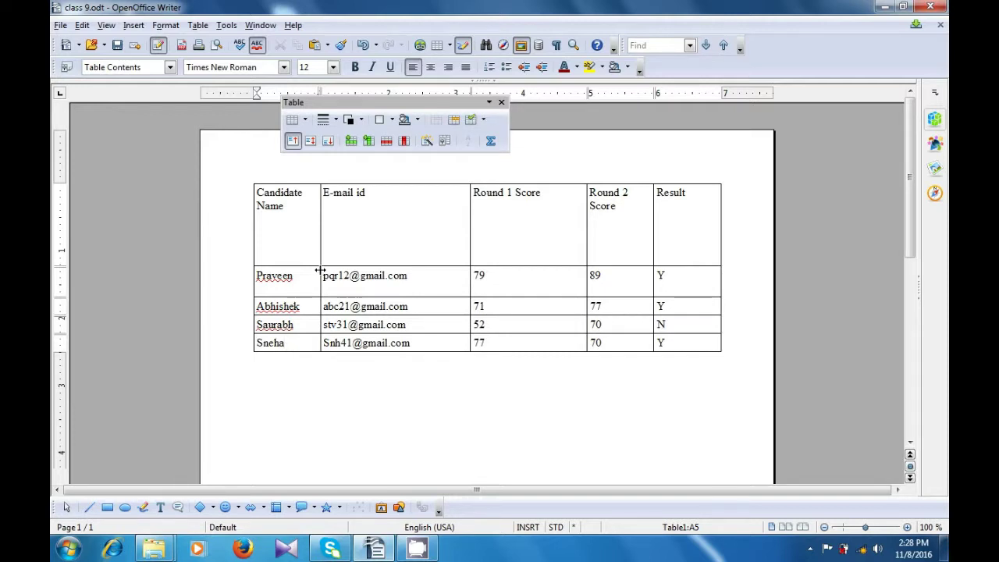
left_click_drag(315, 266, 316, 230)
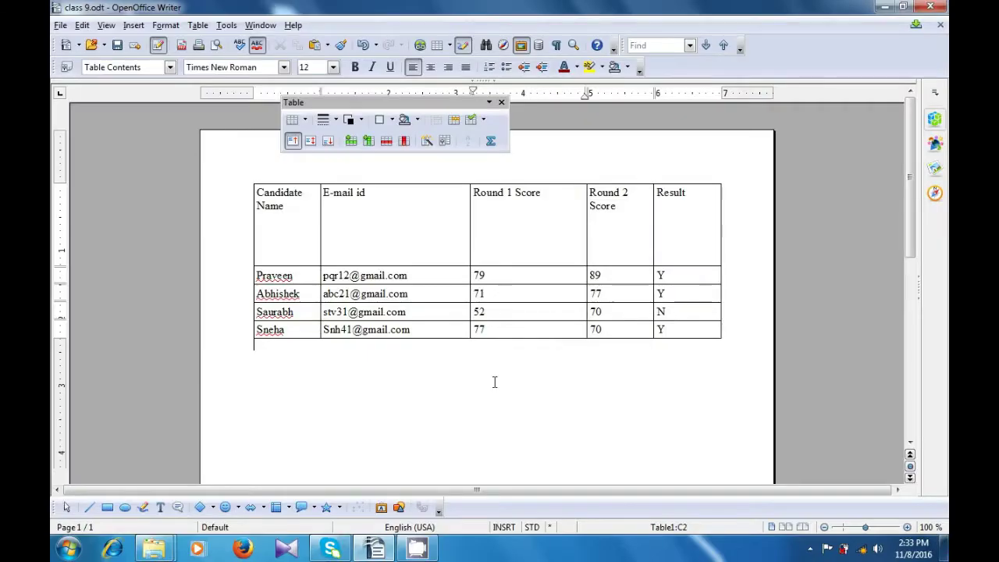
left_click(492, 382)
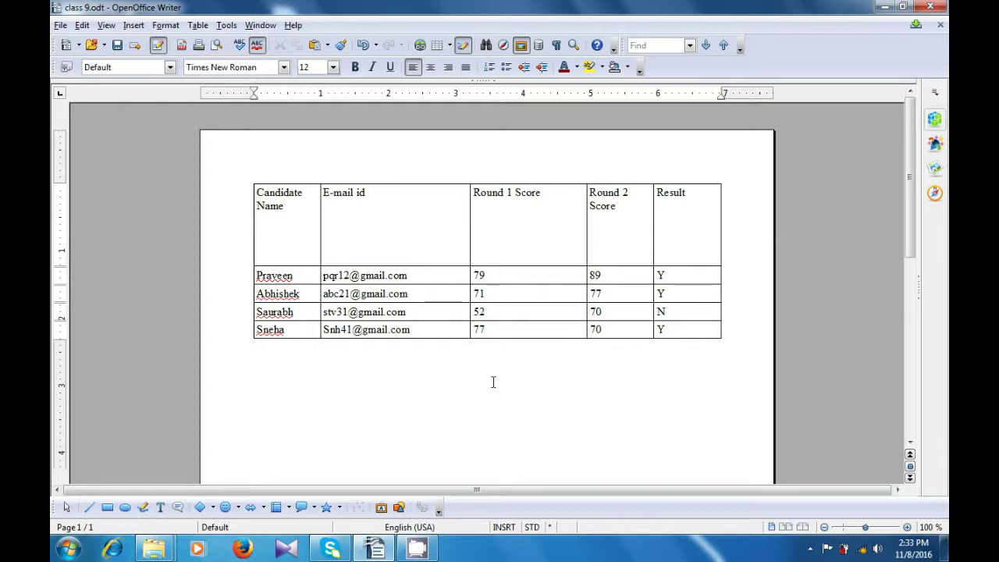
key("Up")
key("Down")
Protect the Candidate Name header cell against changes
left_click(274, 208)
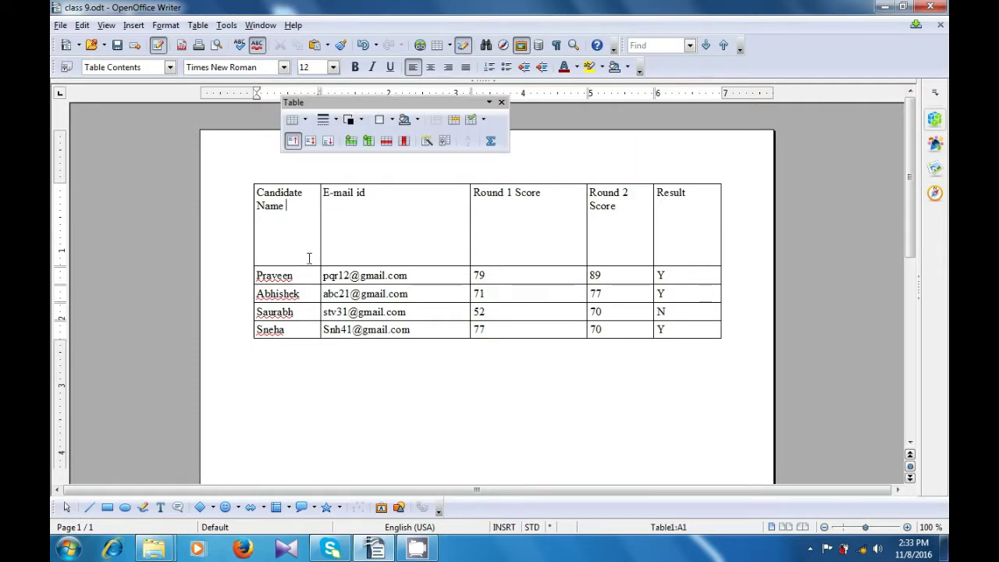
left_click(198, 25)
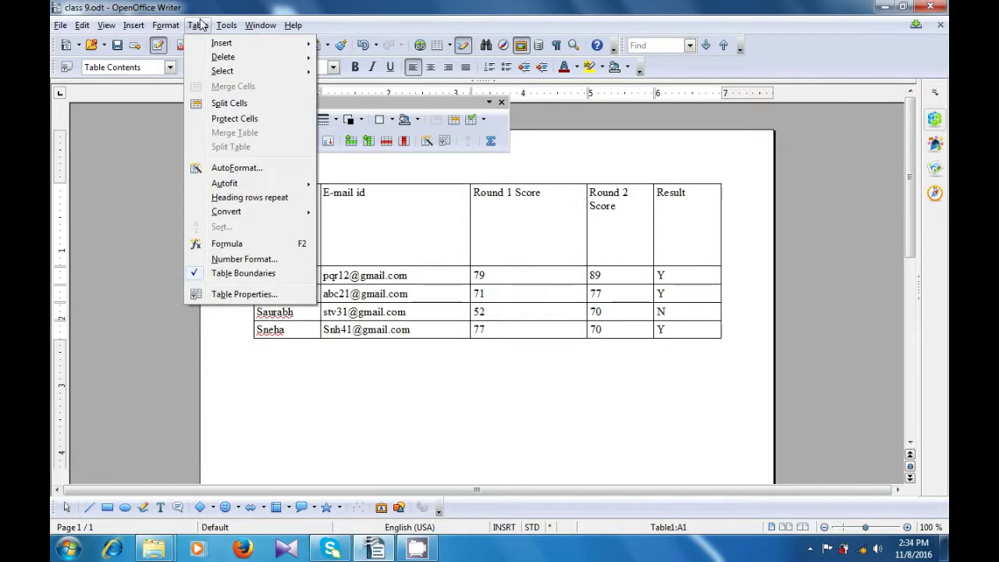
left_click(224, 119)
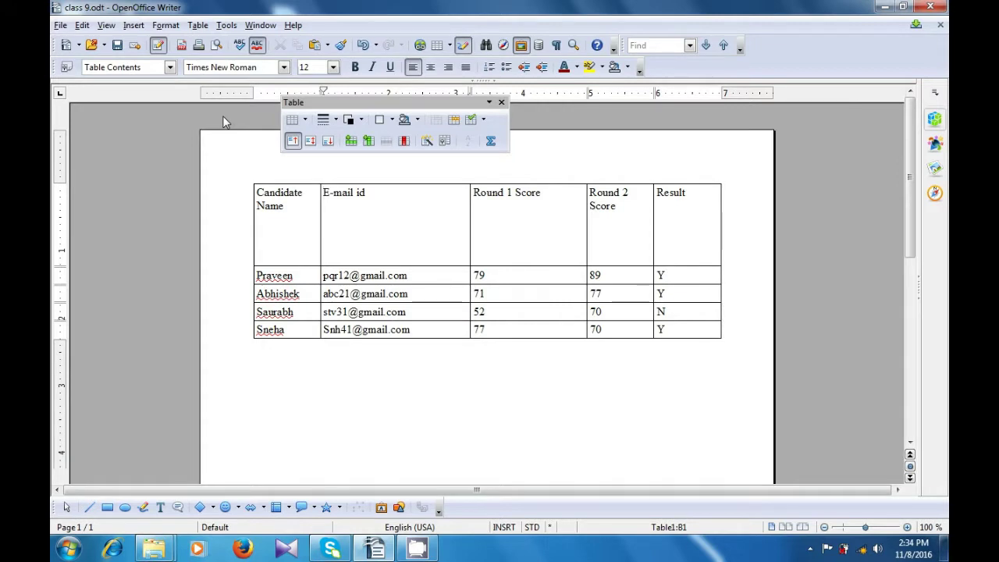
Check which table commands are available for the protected Candidate Name header cell
left_click(301, 208)
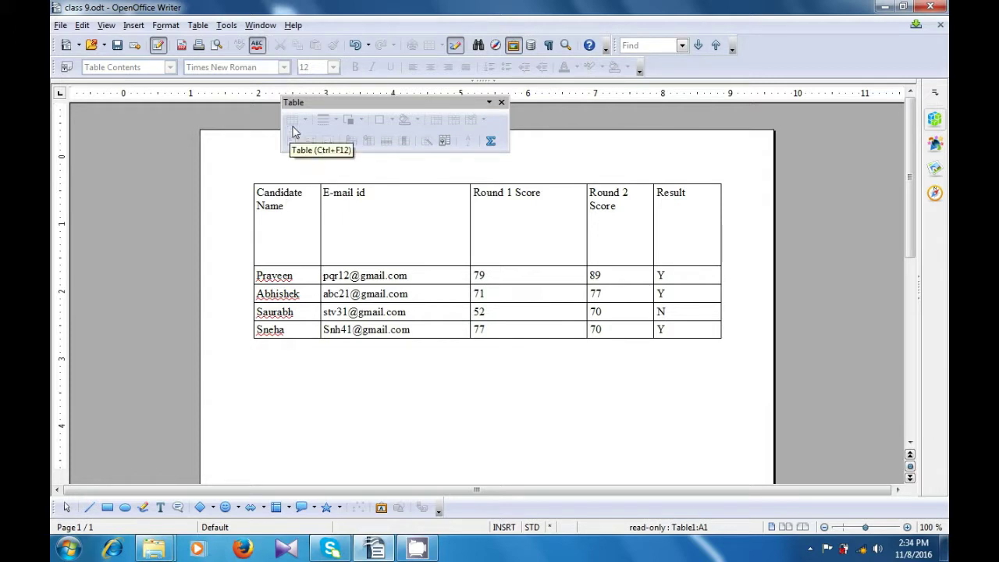
left_click(197, 25)
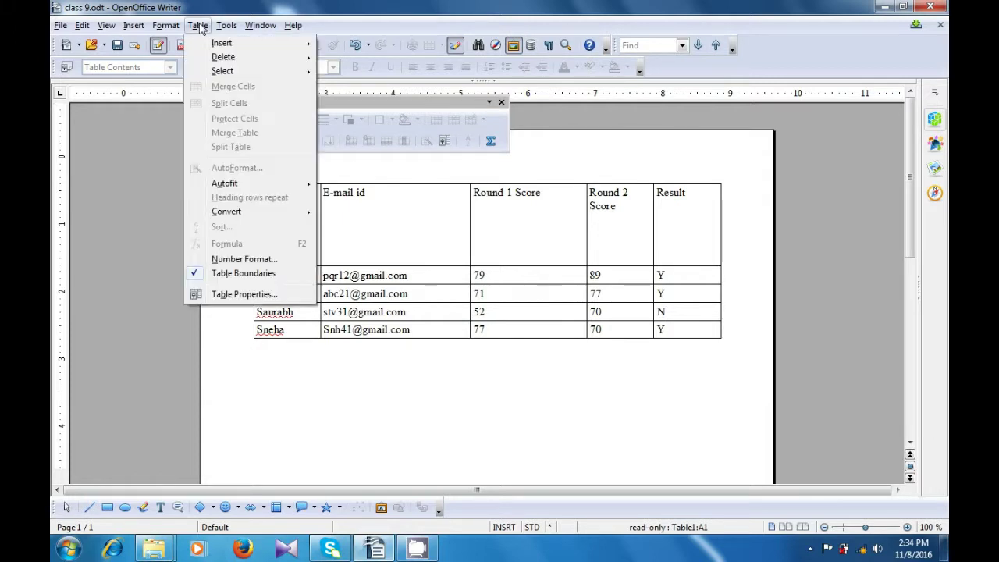
mouse_move(226, 25)
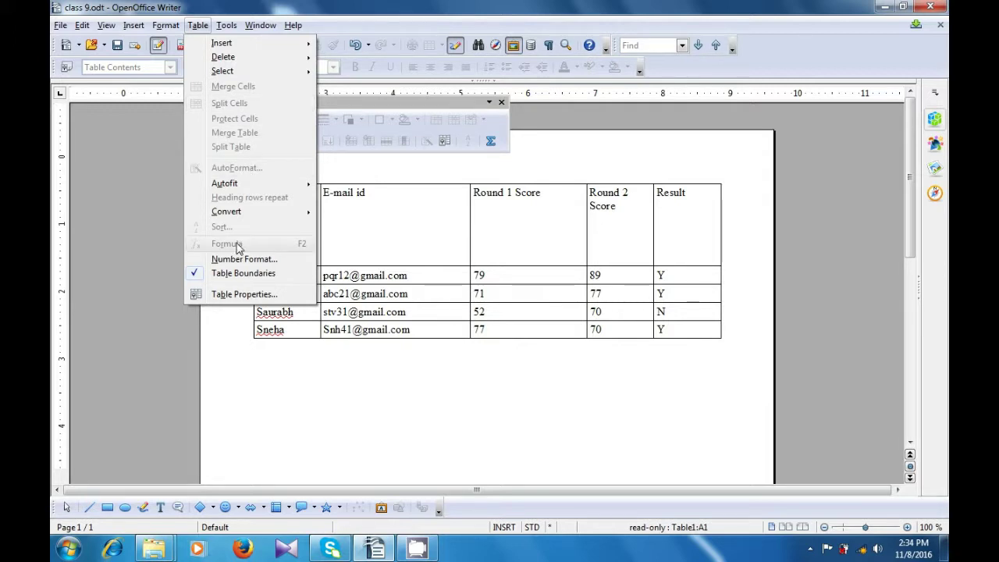
left_click(342, 240)
left_click(275, 232)
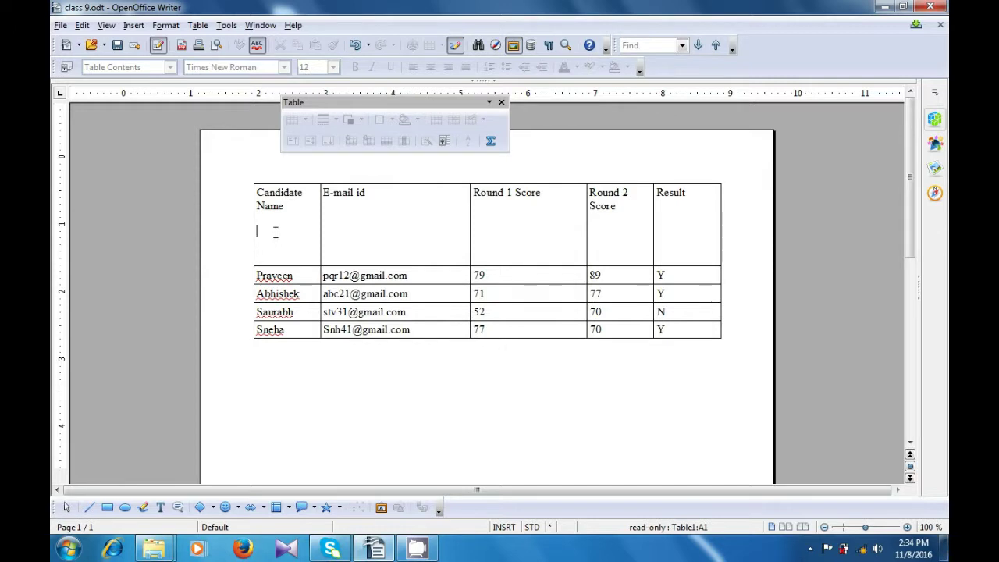
Try to delete a character at the end of the heading in the protected Candidate Name cell
left_click(289, 206)
key("BackSpace")
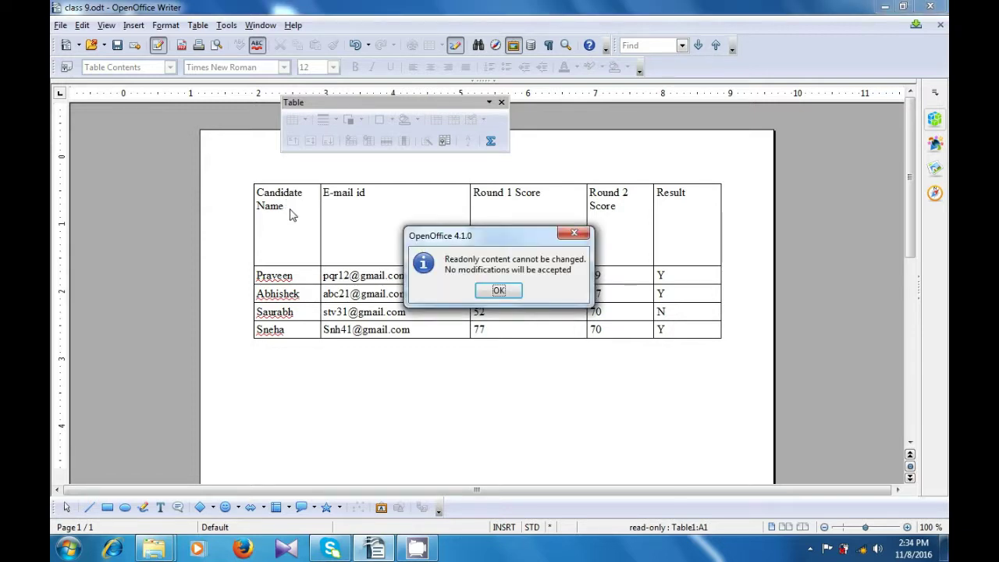
left_click(498, 292)
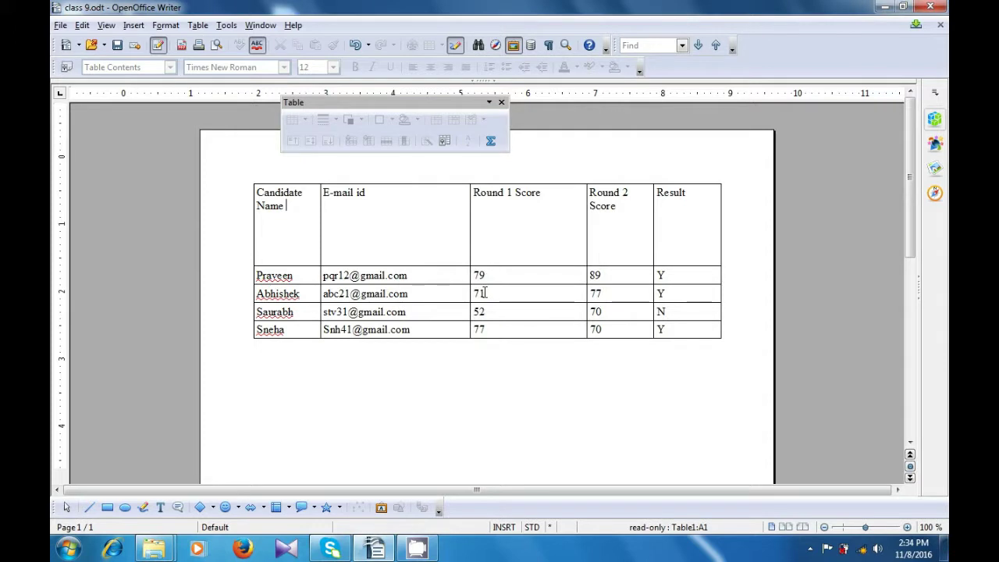
Unprotect the Candidate Name header cell and apply a red background to the empty line holding the cursor below its heading
right_click(281, 217)
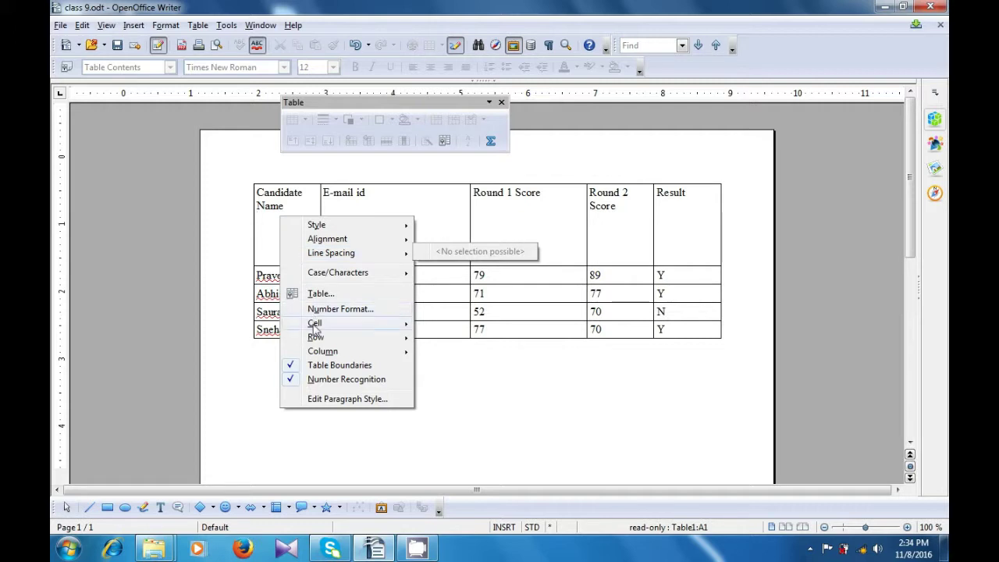
mouse_move(314, 328)
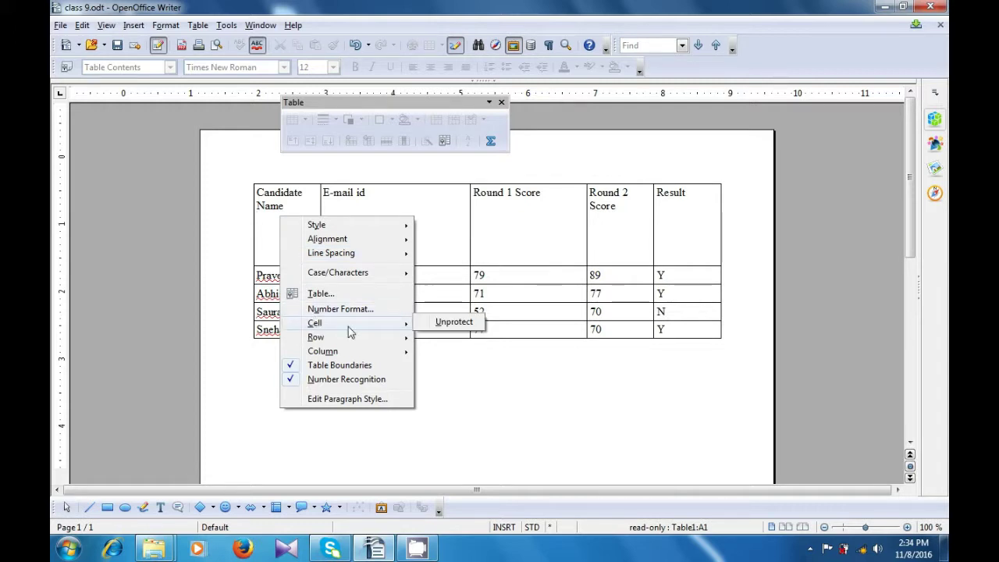
left_click(461, 325)
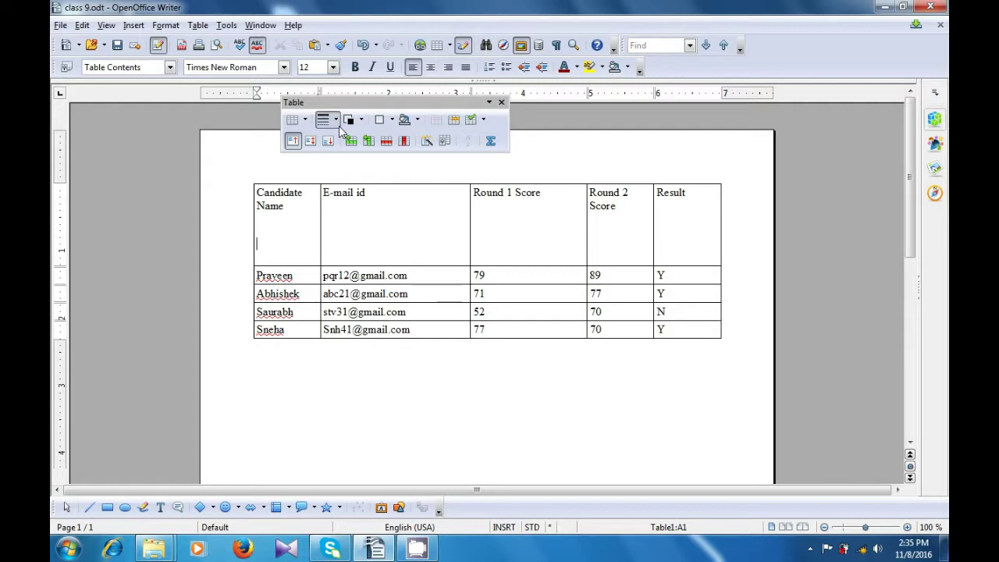
left_click(407, 119)
left_click(429, 167)
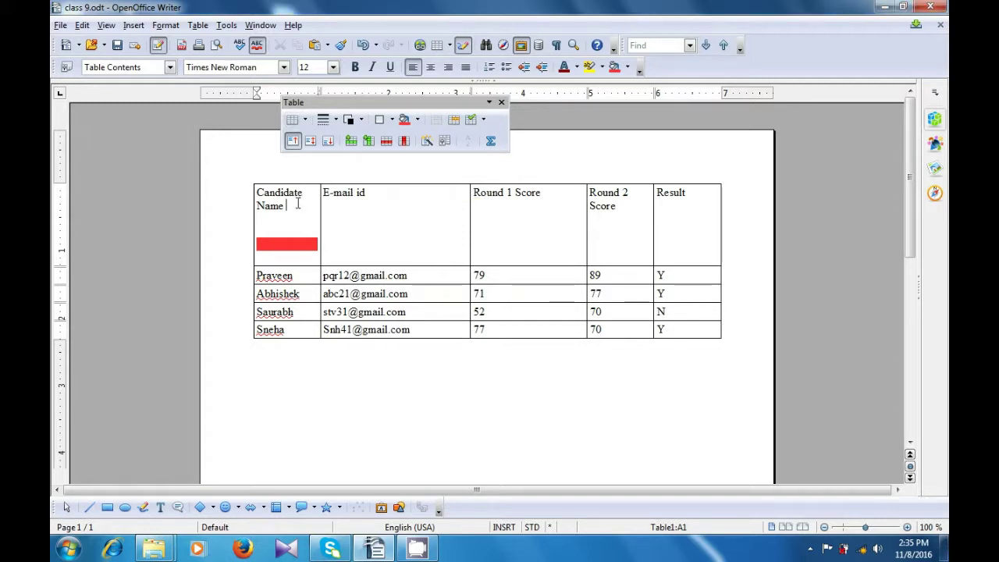
Enter the test text fdg after the Candidate Name heading and delete it again
type("fdg")
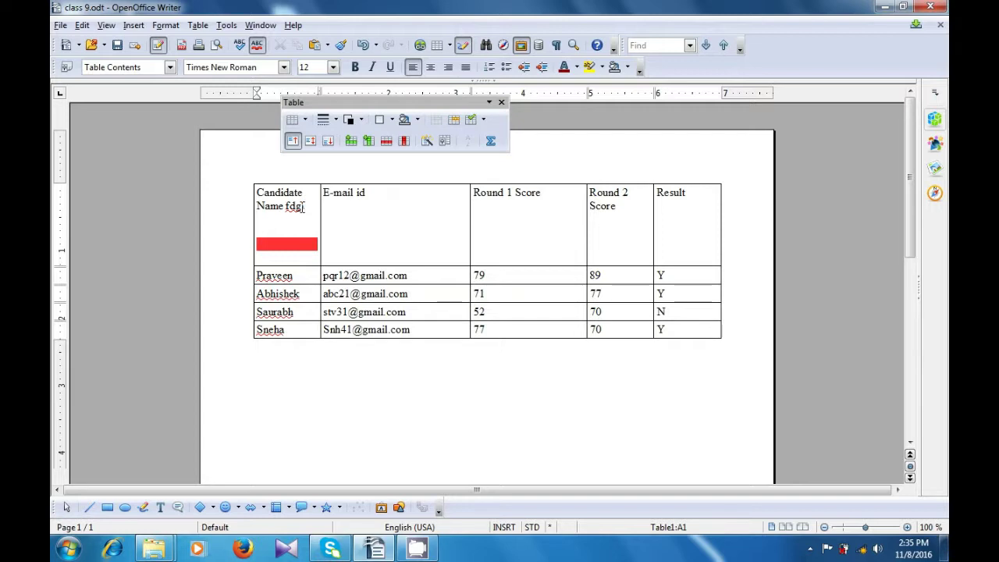
key("BackSpace")
key("BackSpace")
key("BackSpace")
left_click(310, 377)
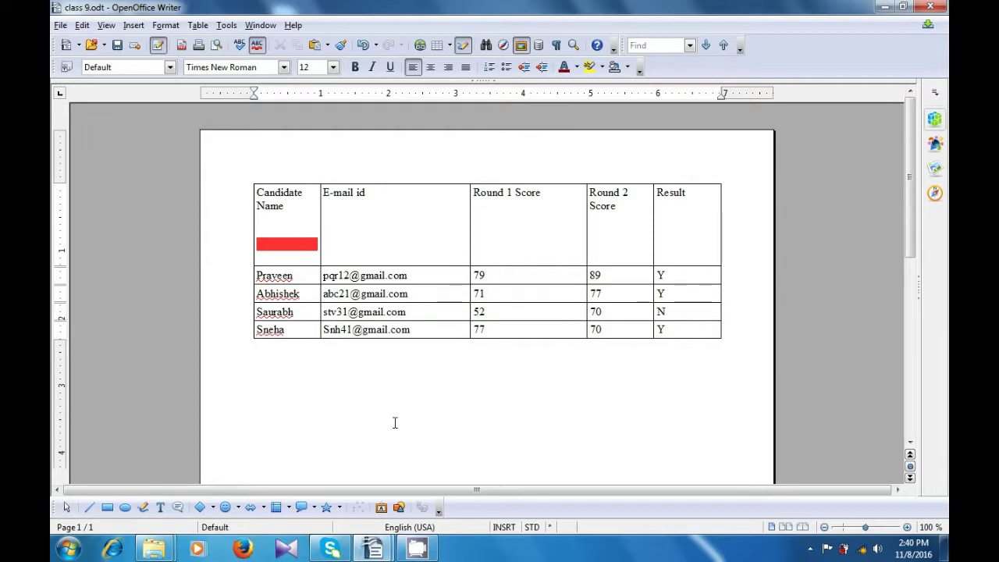
Open AutoFormat for the table and preview the listed formats from 3D through Black 2
left_click(306, 224)
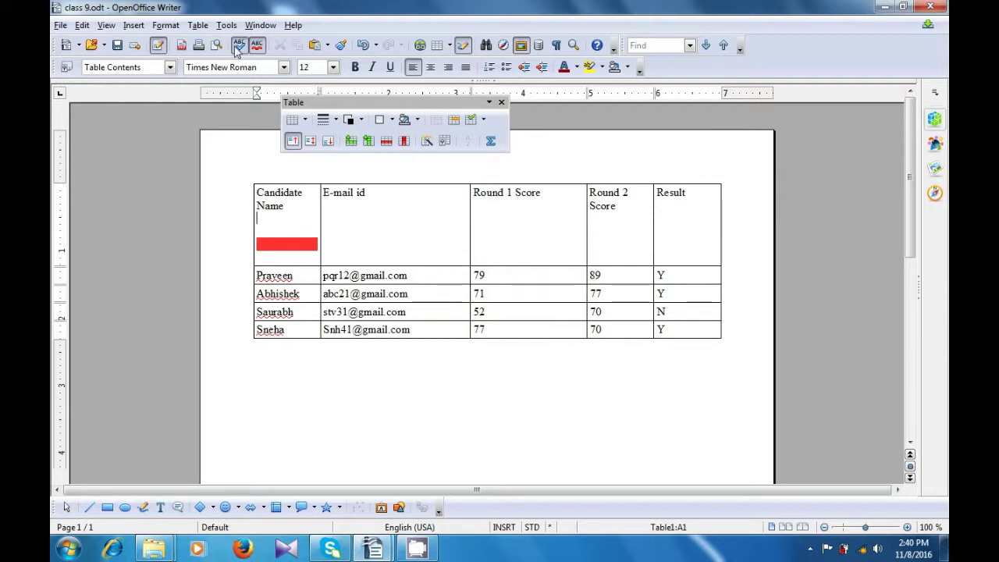
left_click(197, 25)
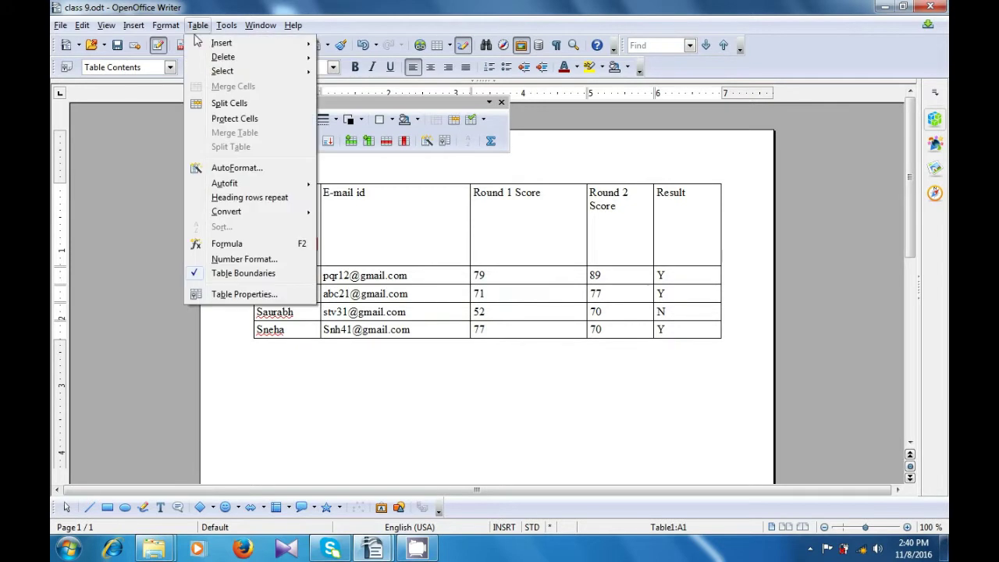
mouse_move(196, 44)
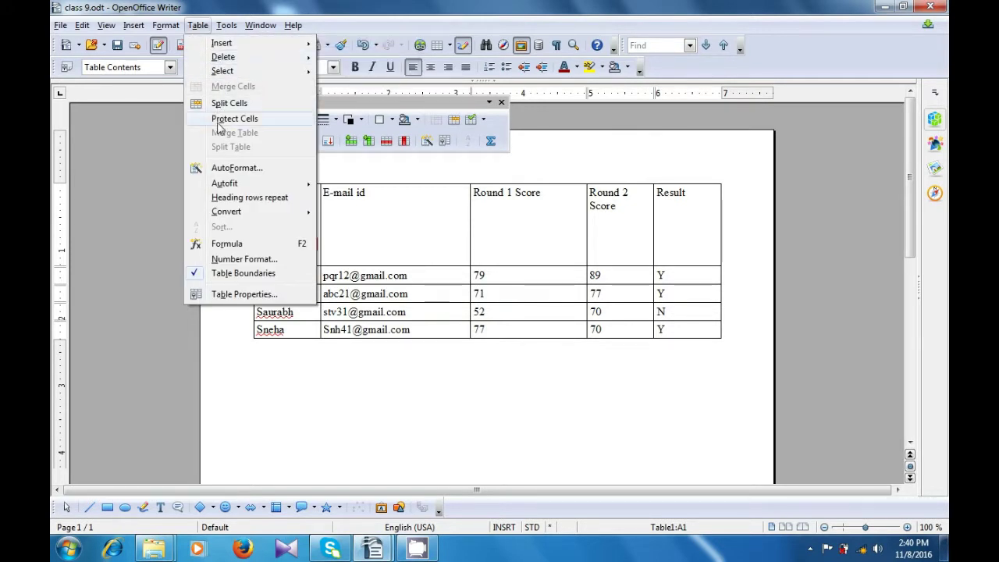
left_click(226, 169)
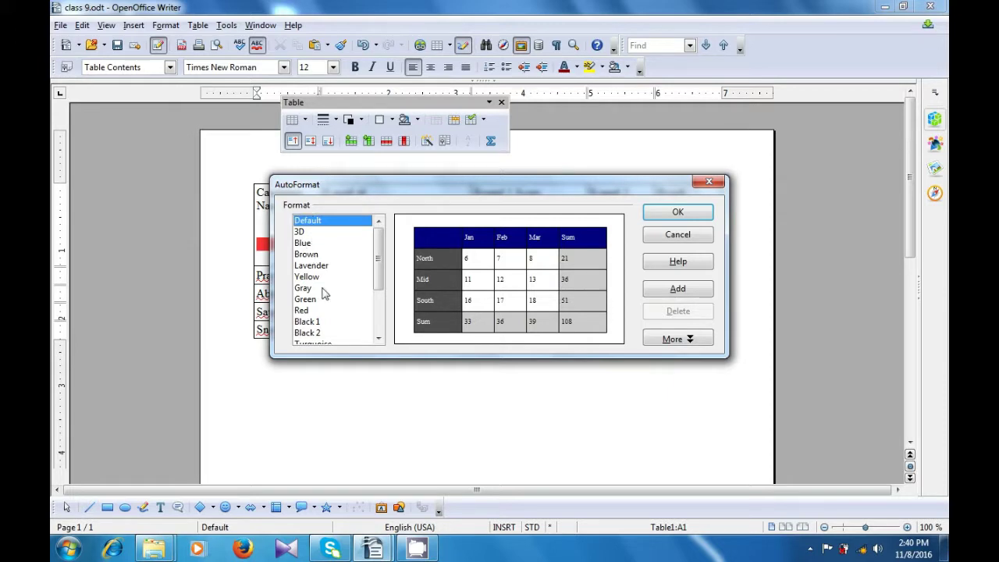
left_click(302, 244)
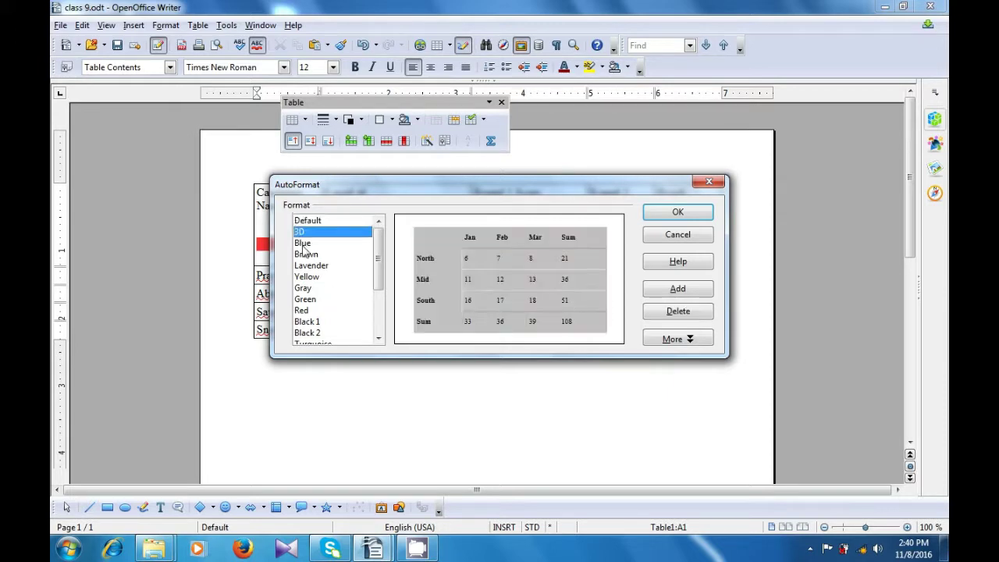
left_click(306, 255)
left_click(308, 266)
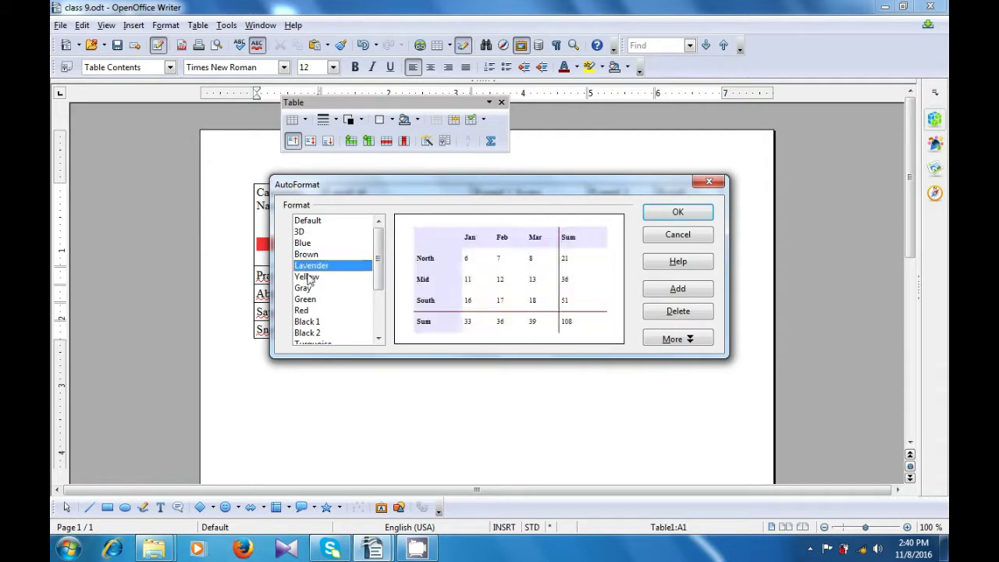
left_click(309, 277)
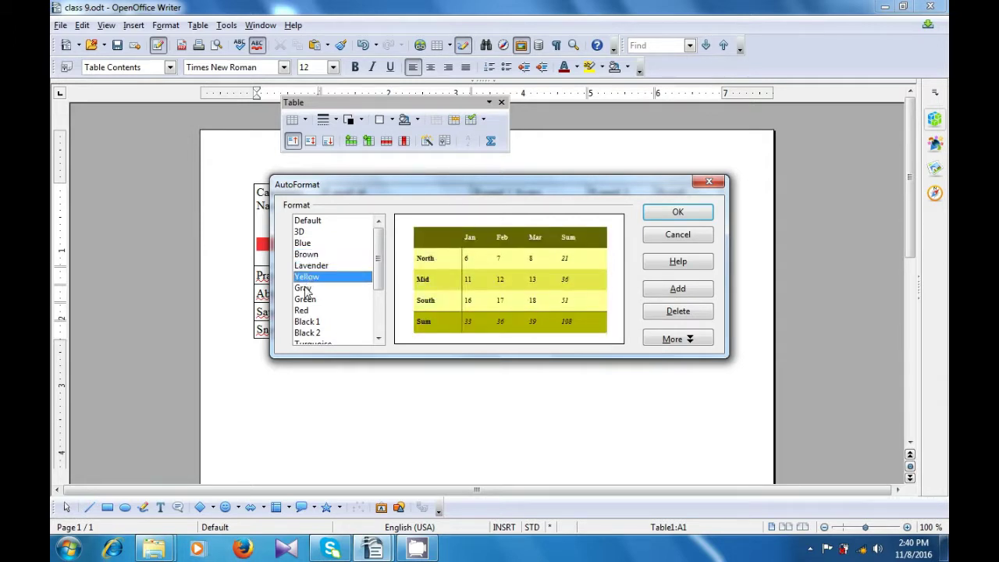
left_click(304, 288)
left_click(307, 300)
left_click(311, 311)
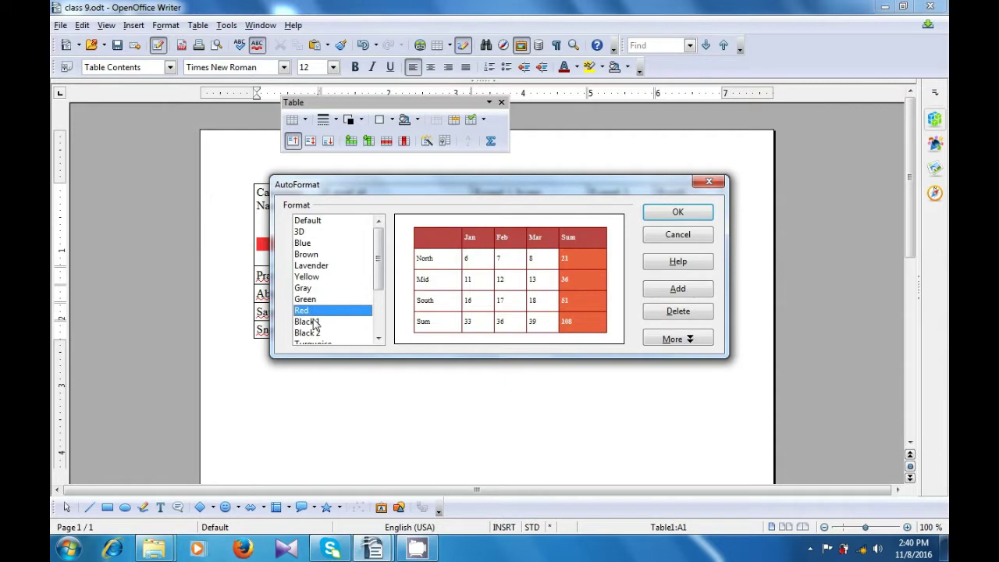
left_click(313, 322)
left_click(313, 333)
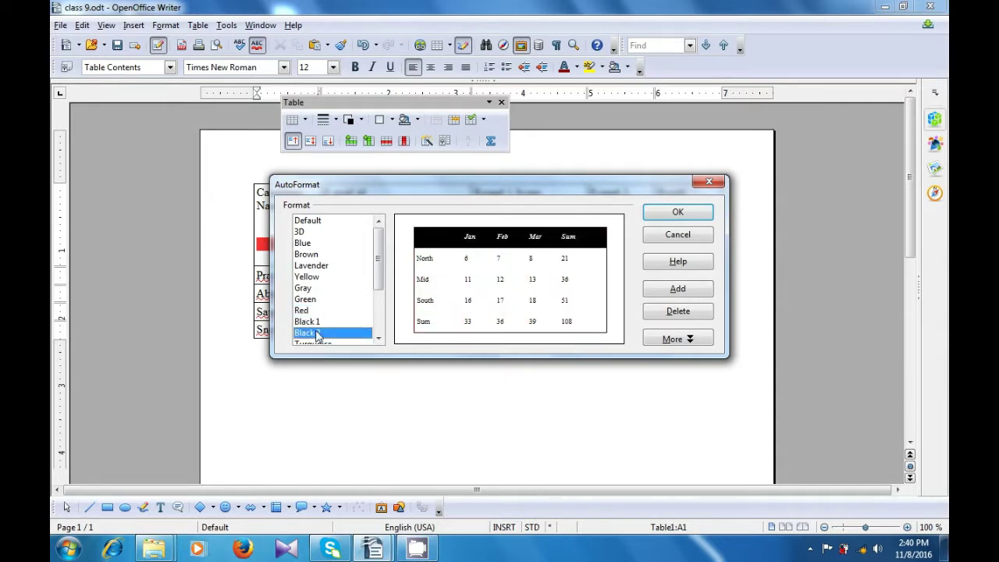
Preview the Turquoise, Currency, Currency 3D, Black 1 and Green formats, and apply the Red AutoFormat style to the table
scroll(377, 288, "down", 1)
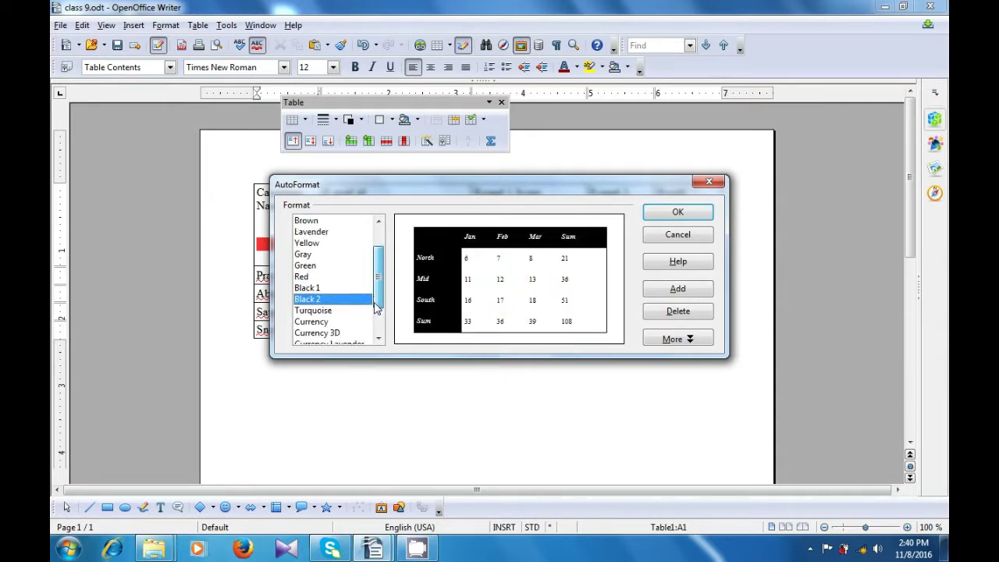
left_click(334, 310)
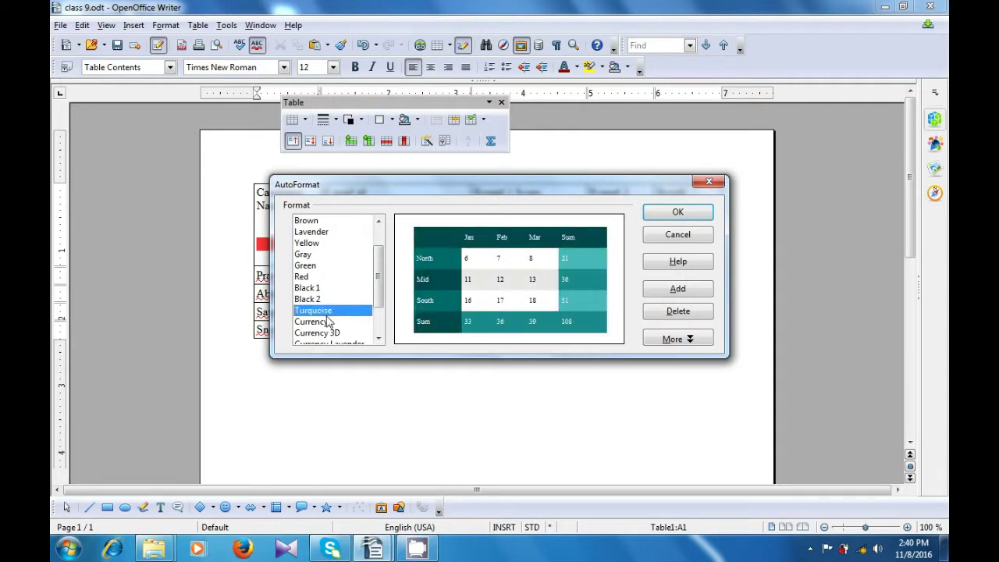
left_click(325, 322)
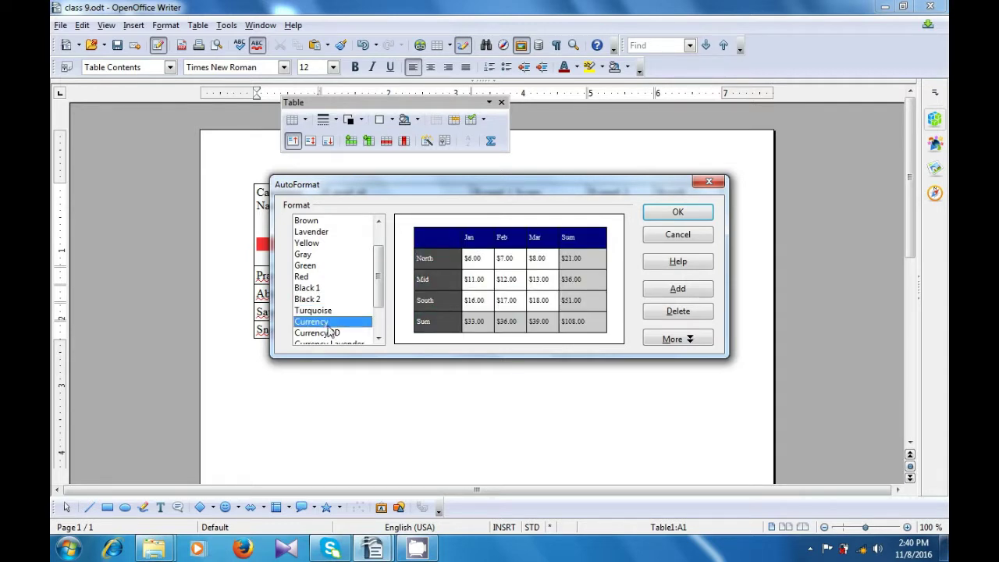
left_click(327, 333)
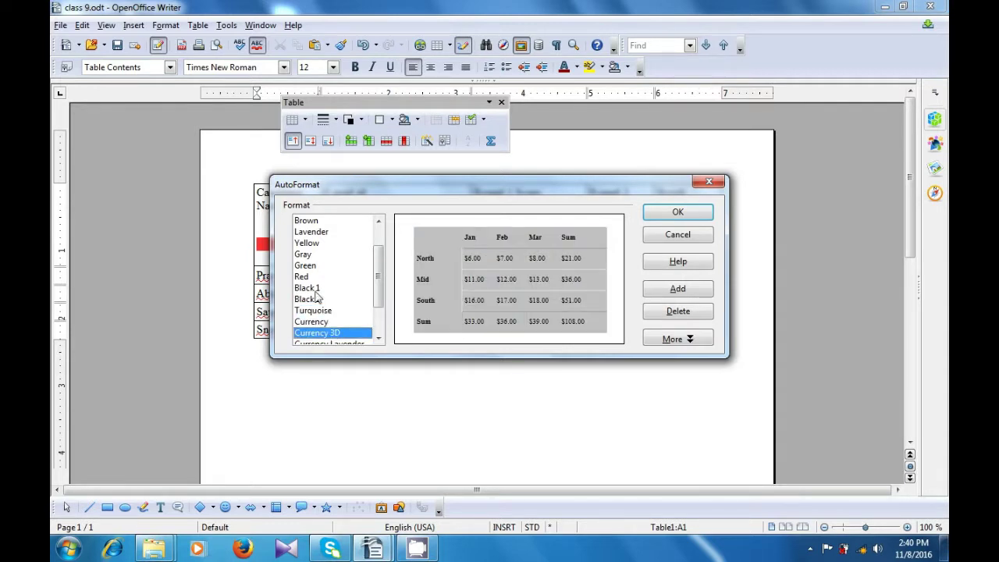
left_click(315, 289)
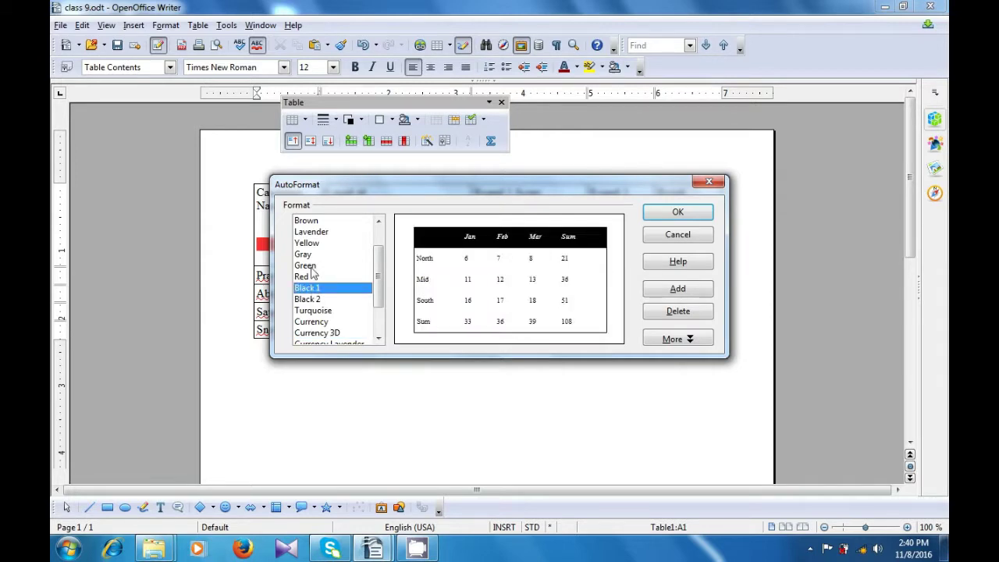
left_click(311, 267)
left_click(308, 280)
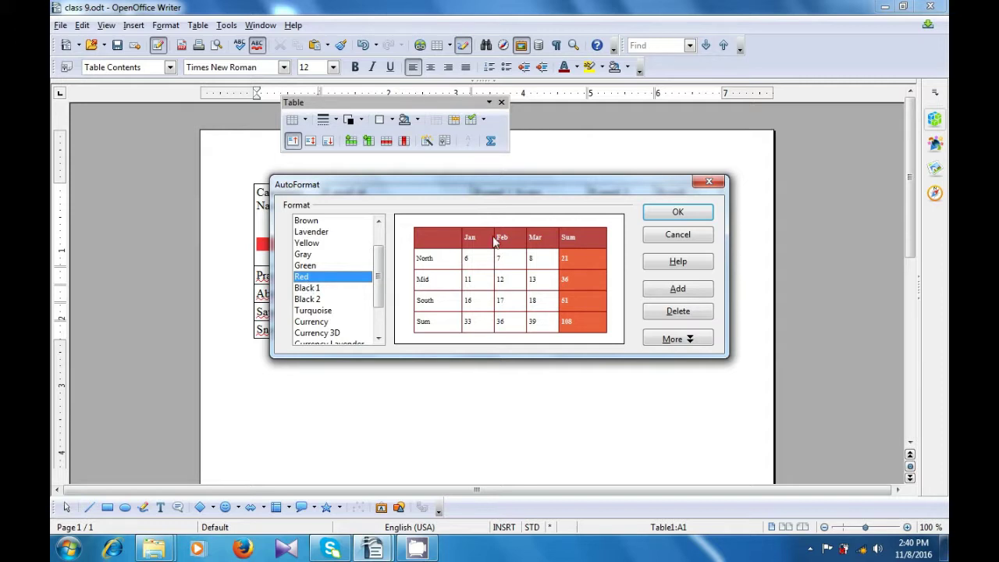
left_click(656, 216)
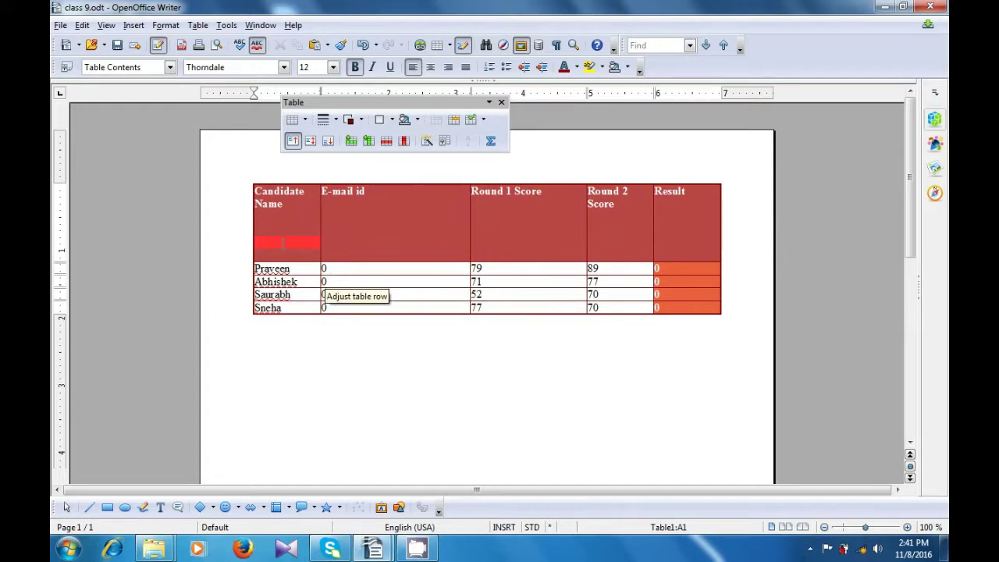
Reopen AutoFormat for the table with its additional formatting options shown, and rename the Brown format as cs
left_click(198, 25)
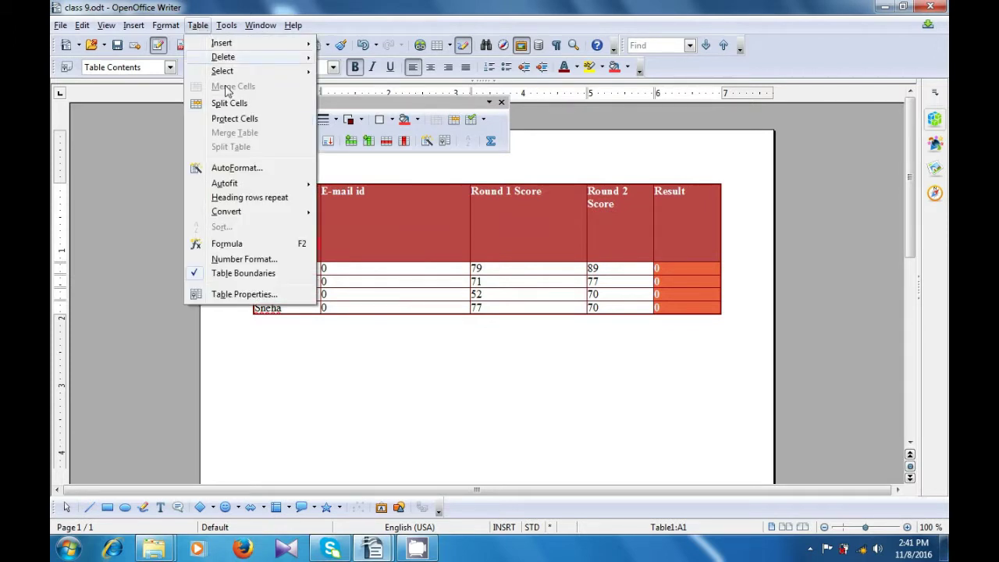
left_click(230, 168)
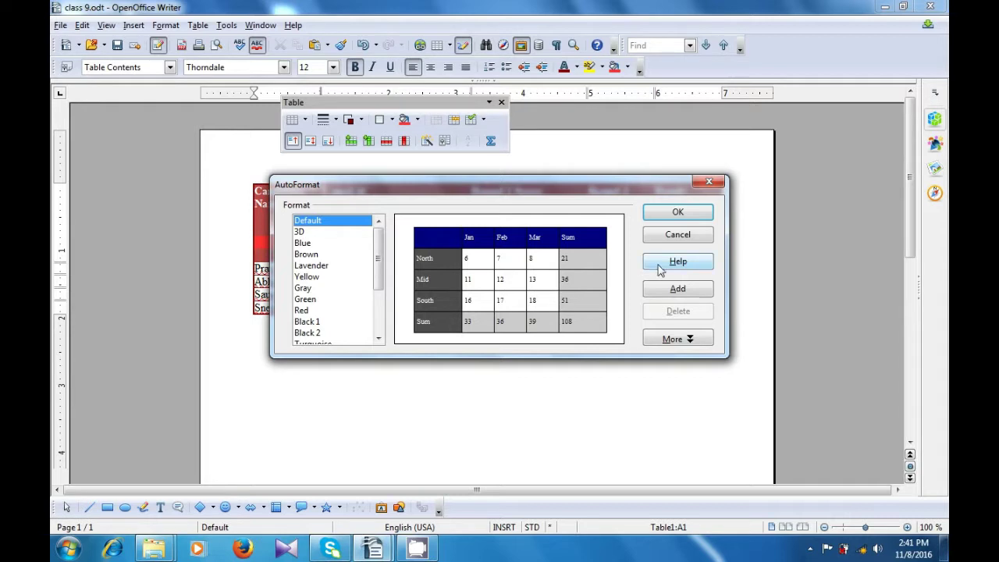
left_click(691, 339)
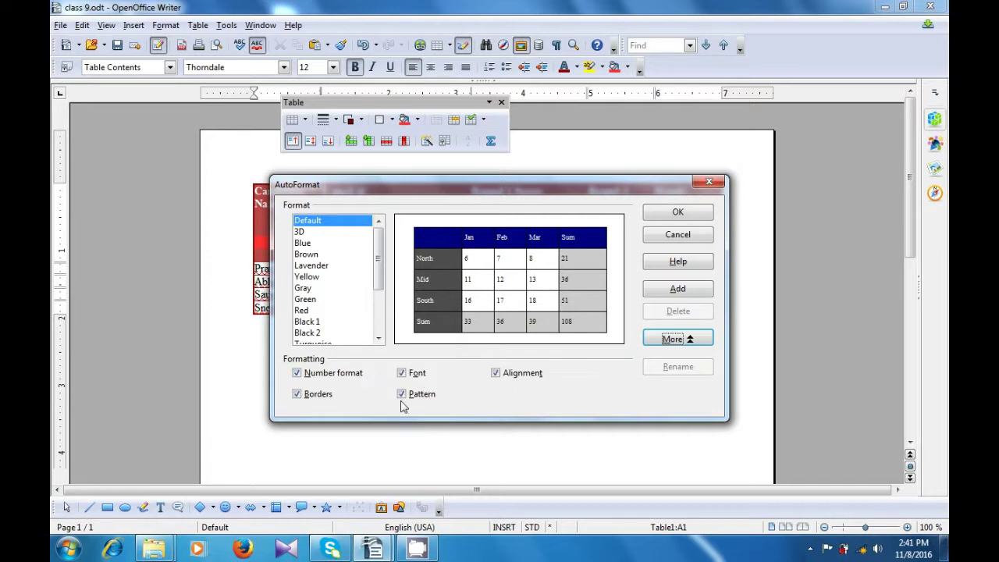
left_click(309, 234)
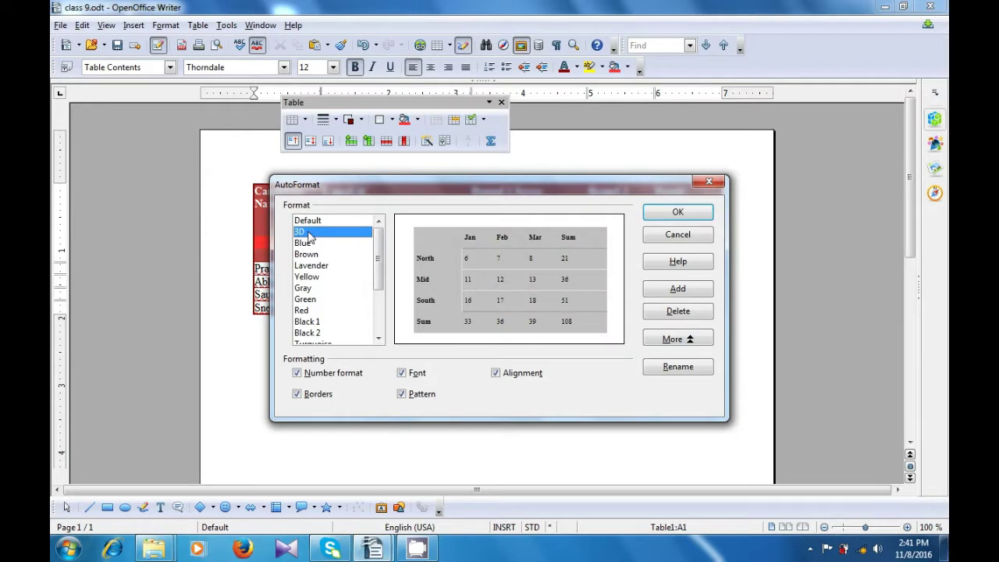
left_click(309, 243)
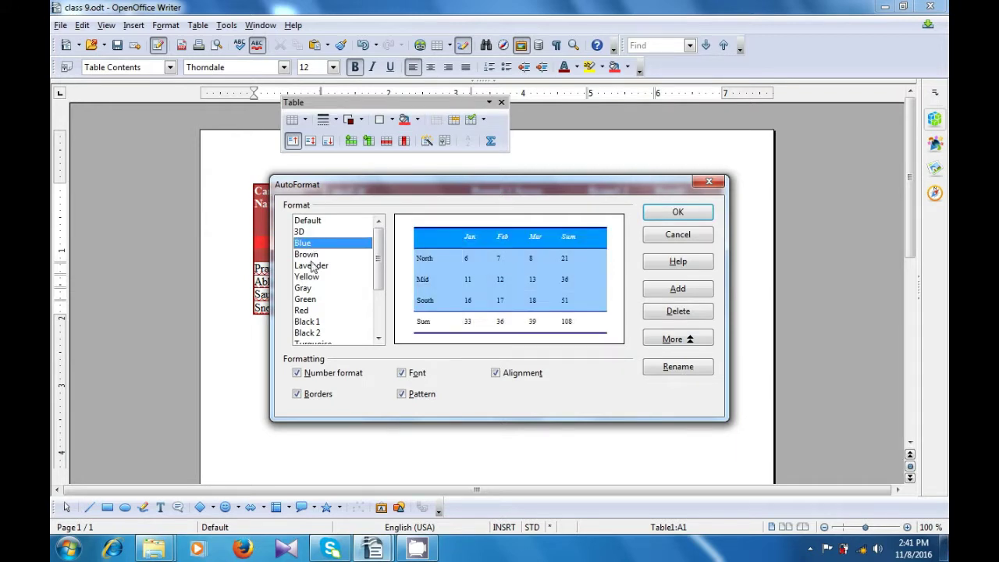
left_click(310, 254)
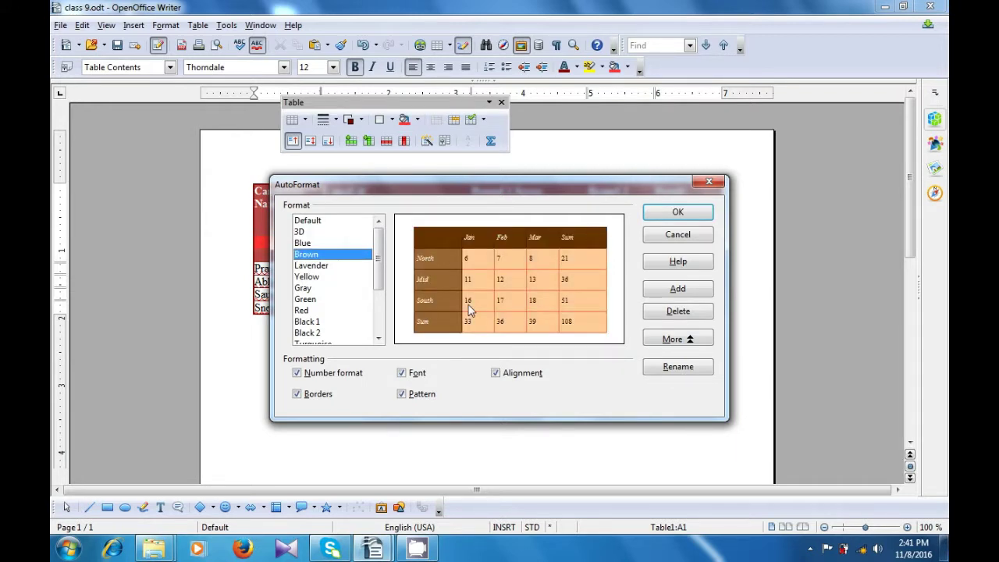
left_click(662, 368)
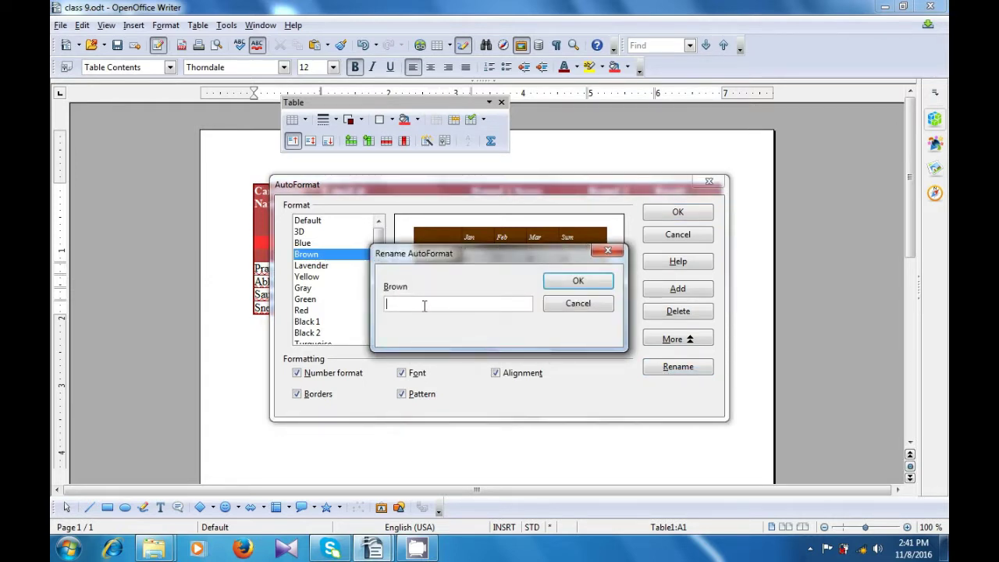
type("cs")
left_click(578, 281)
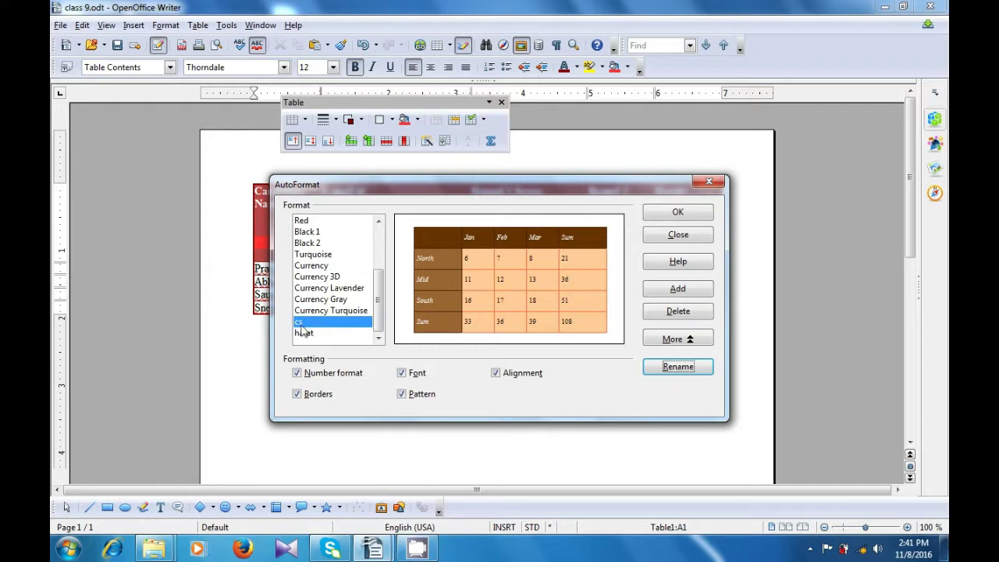
Add the table's current formatting as a new AutoFormat named bharat and compare its preview with the cs and harat formats
left_click(662, 291)
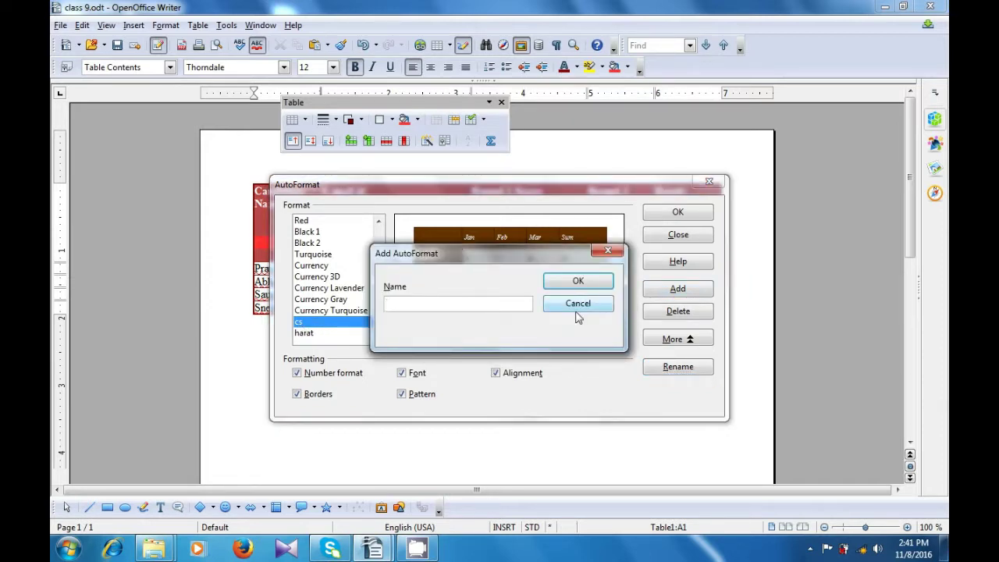
type("bharat")
left_click(576, 283)
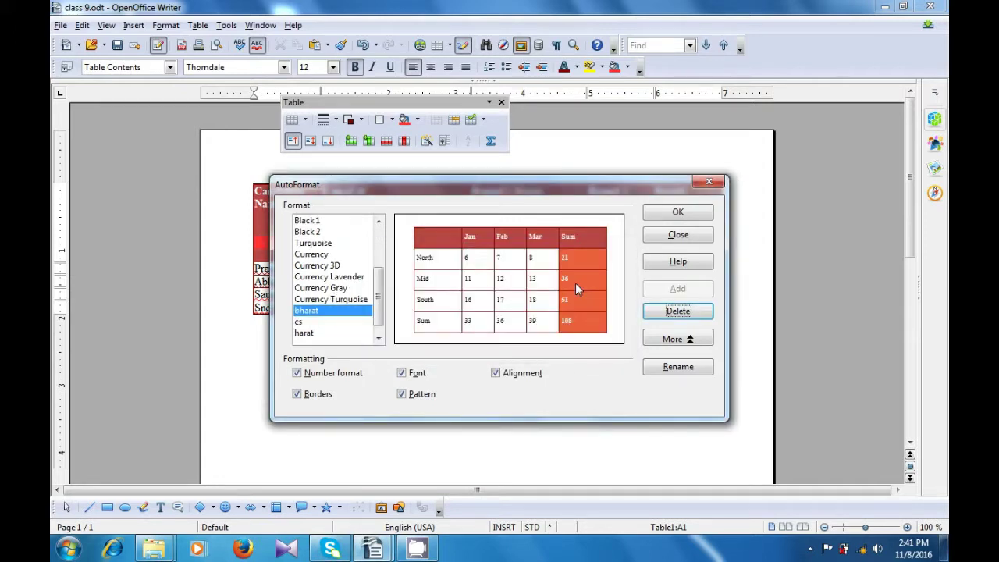
left_click(297, 323)
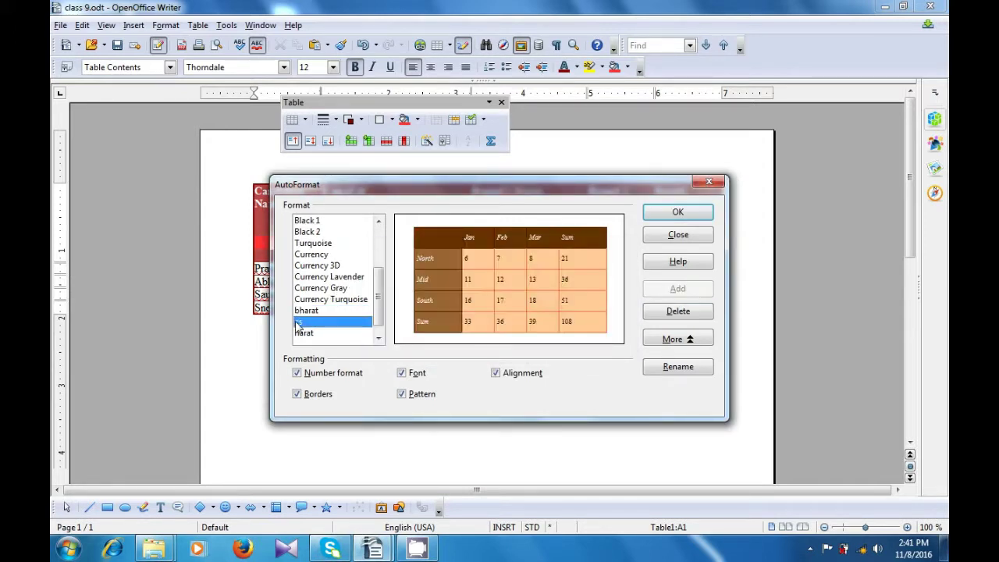
left_click(306, 311)
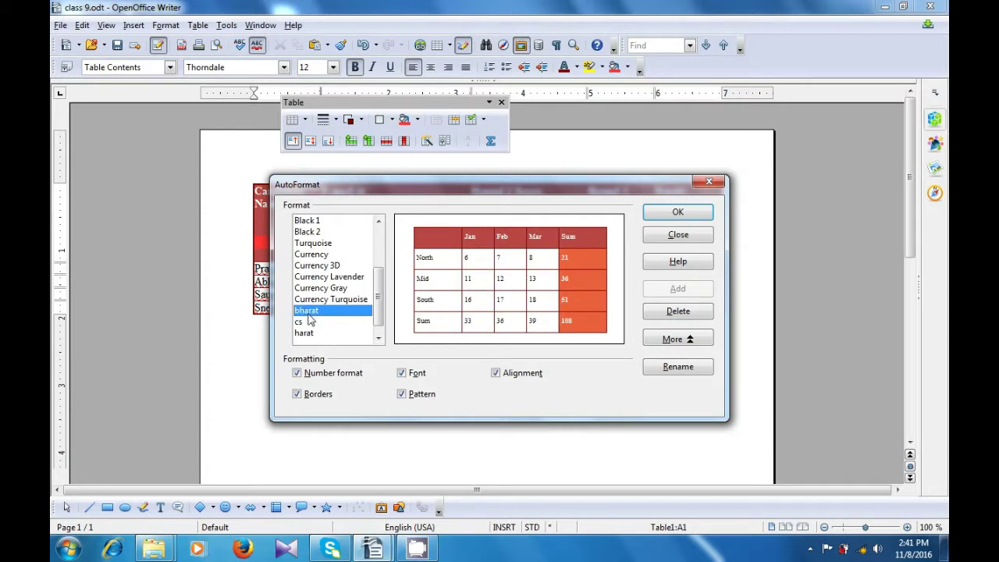
left_click(311, 334)
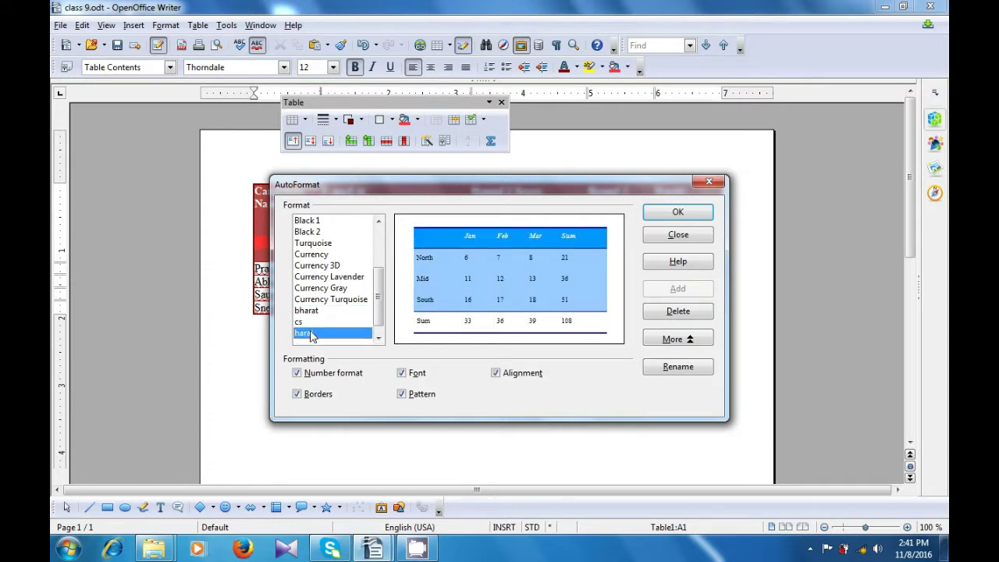
left_click(312, 315)
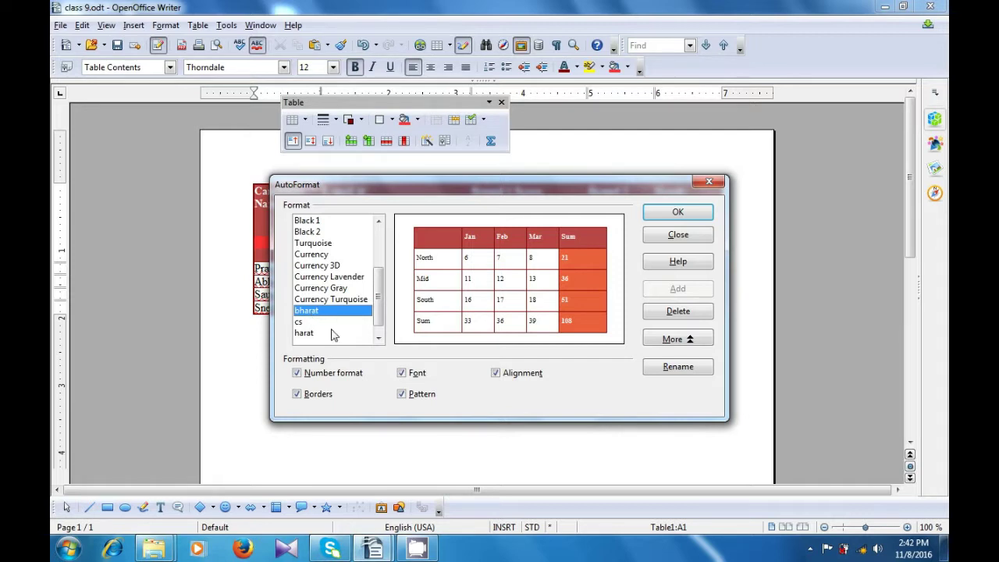
Delete the cs format from the AutoFormat list
left_click(308, 324)
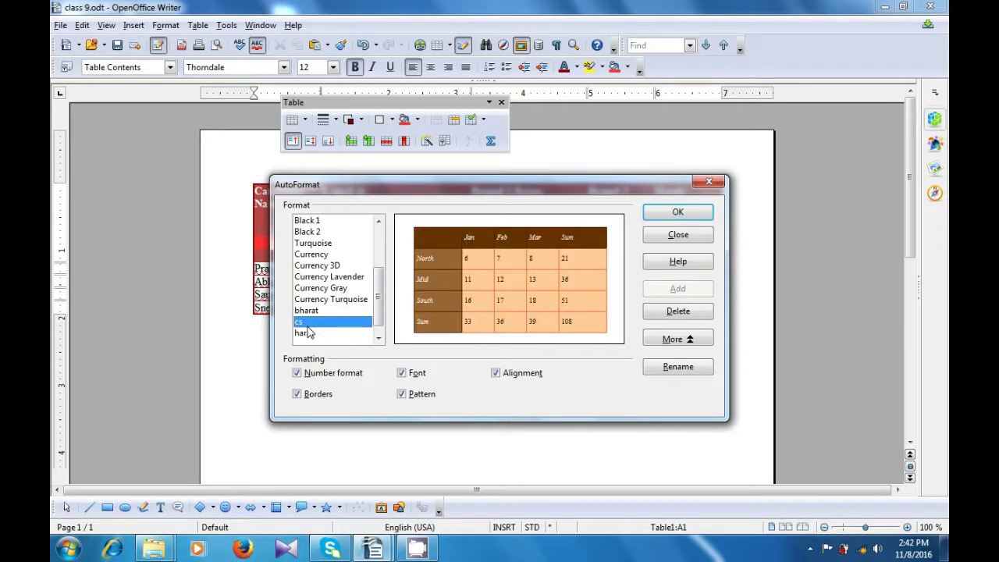
left_click(666, 316)
left_click(473, 326)
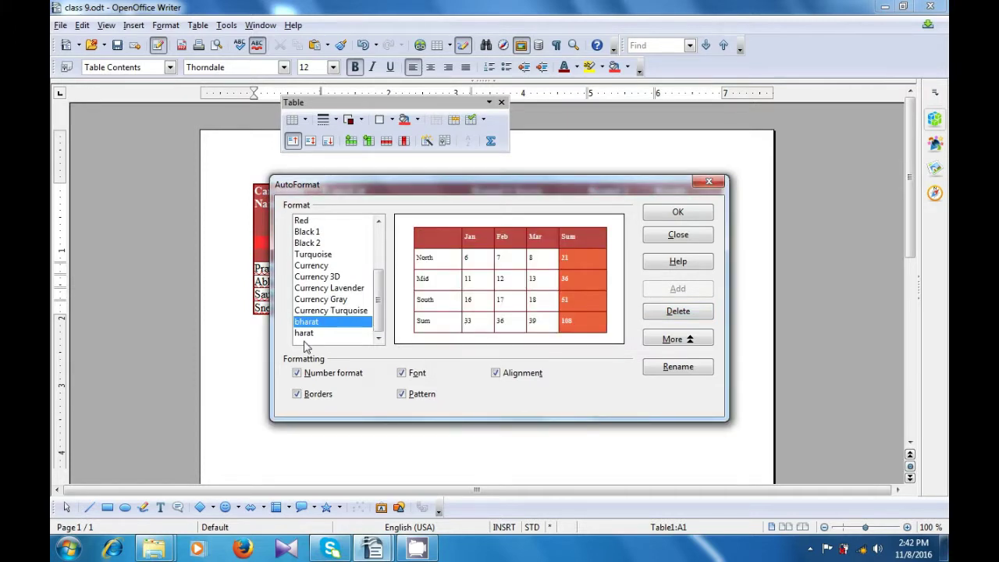
left_click(304, 334)
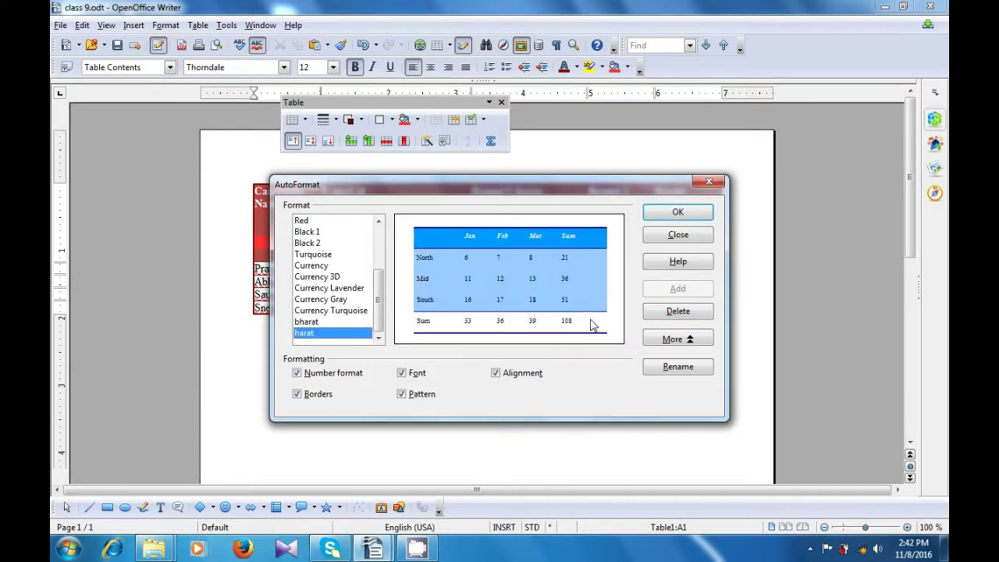
left_click(662, 315)
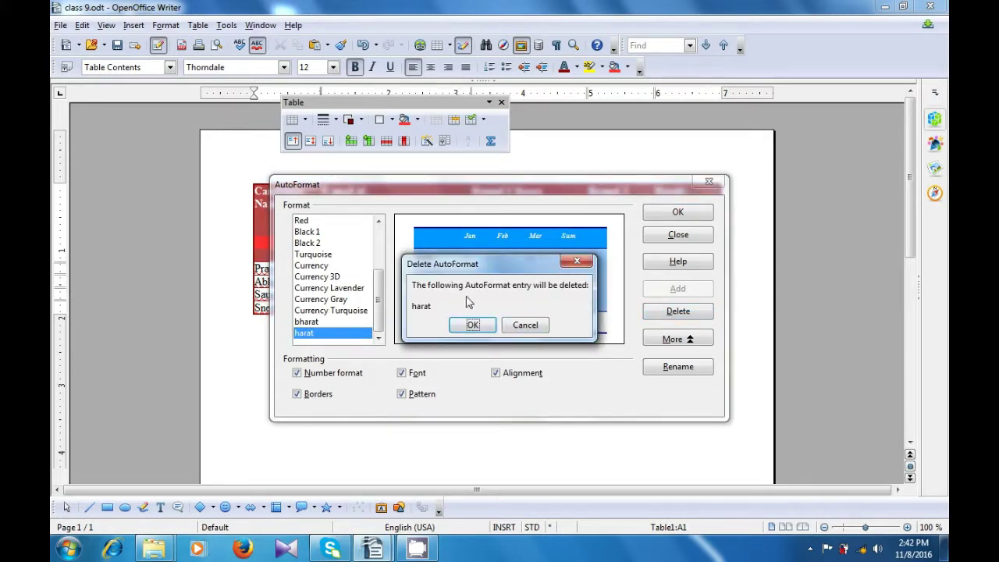
left_click(577, 260)
Preview the bharat and Currency 3D formats, and apply the Gray AutoFormat style to the table
left_click(324, 322)
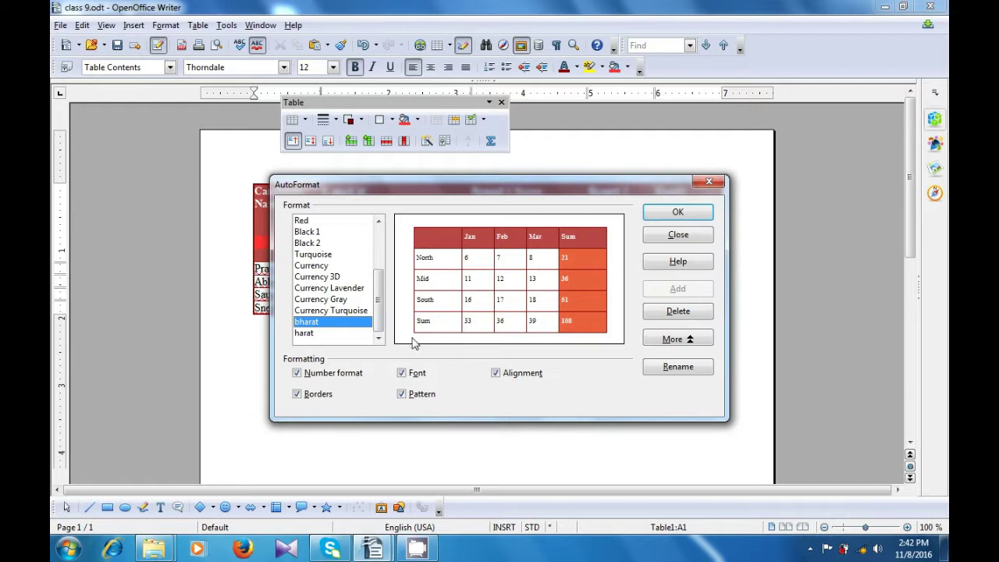
left_click(337, 279)
scroll(334, 287, "up", 2)
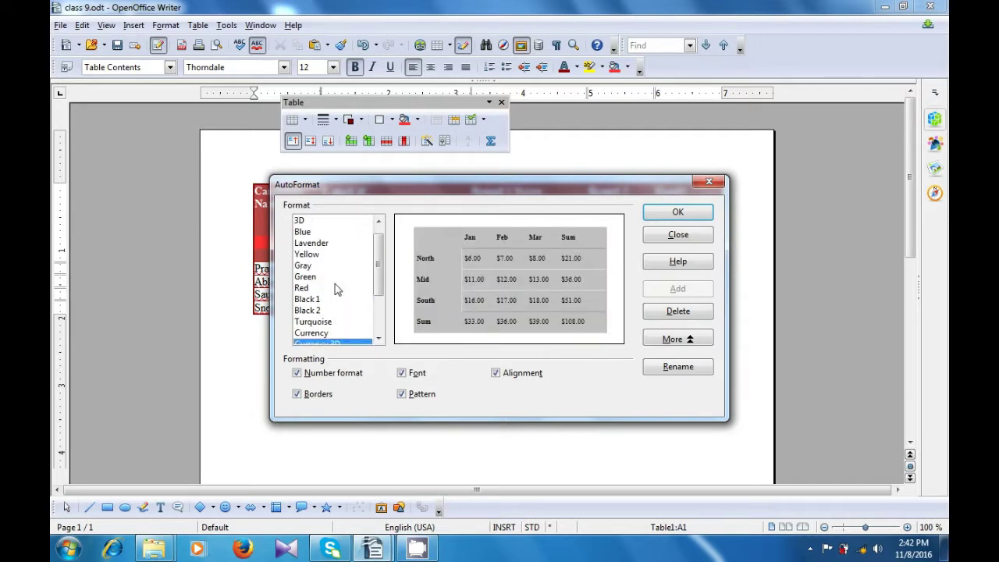
left_click(305, 267)
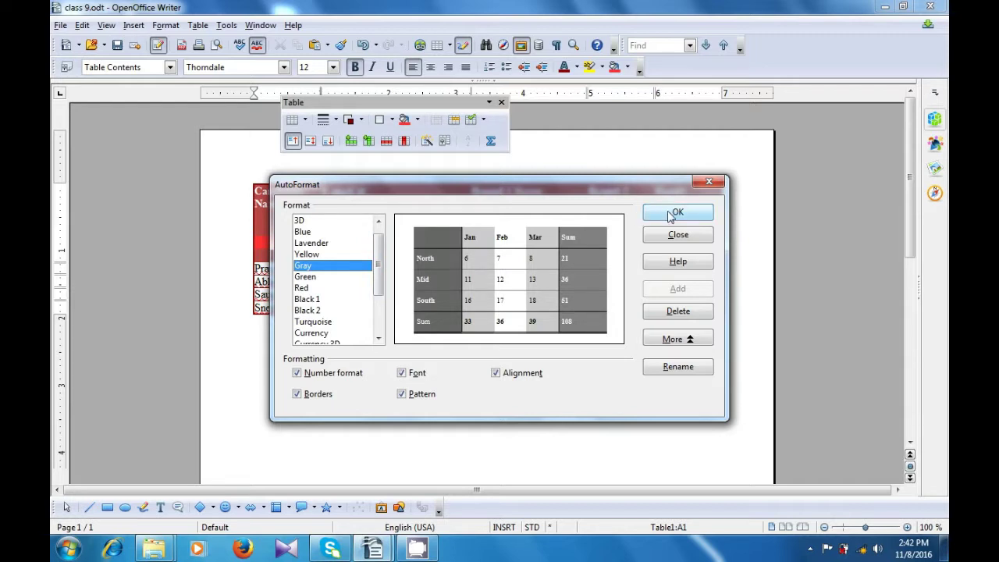
left_click(676, 213)
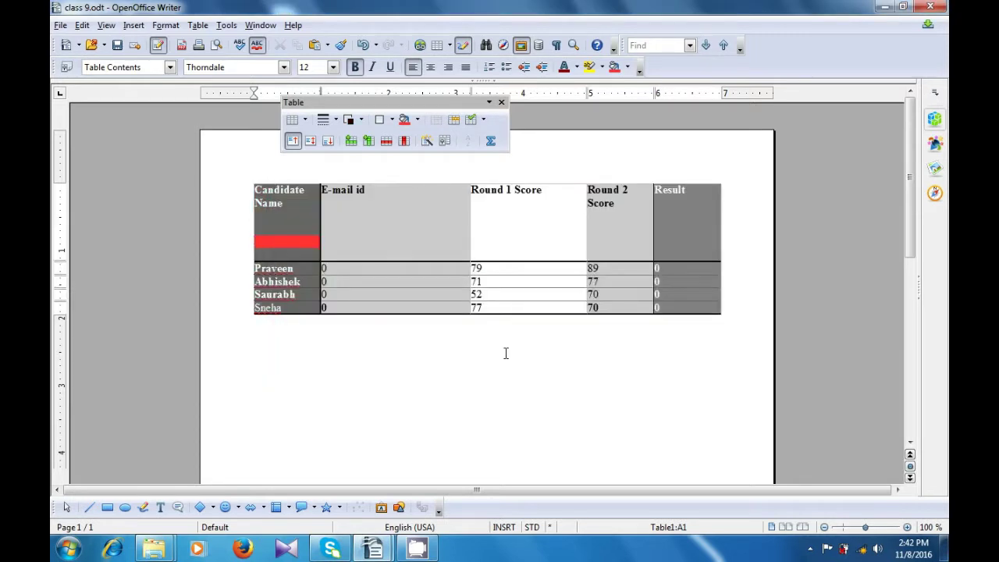